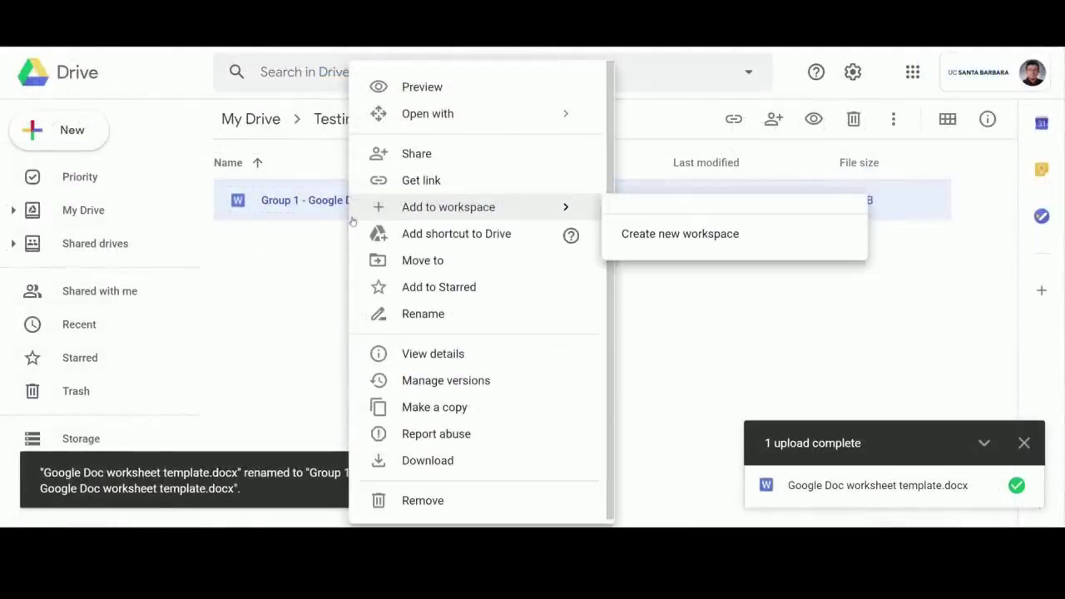
Duplicate the Group 1 worksheet and rename the copy 'Group 2 - Google Doc worksheet template.docx'
left_click(421, 406)
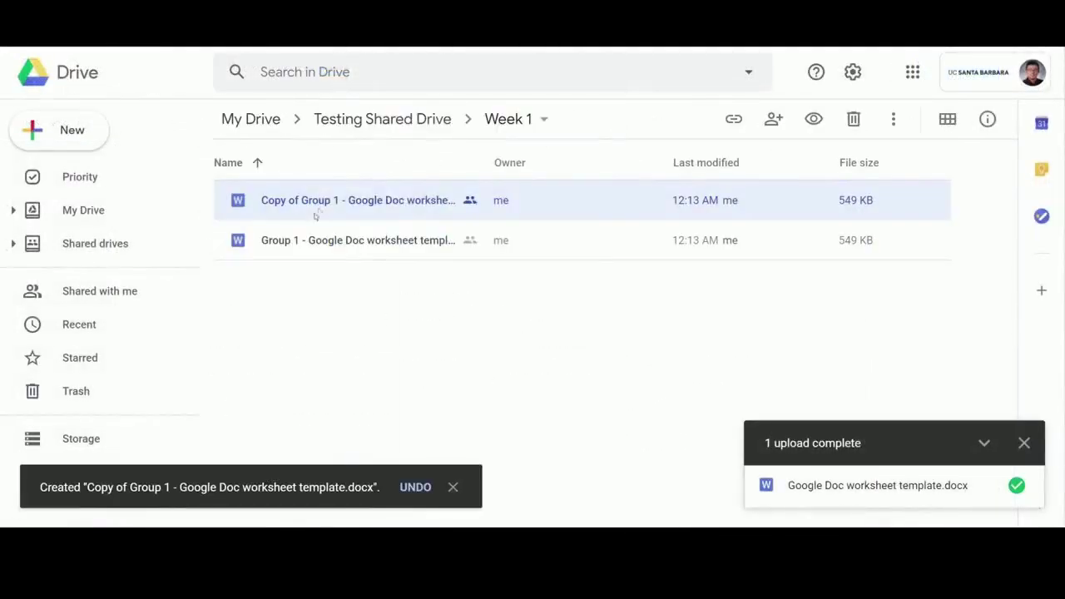
right_click(321, 199)
left_click(358, 311)
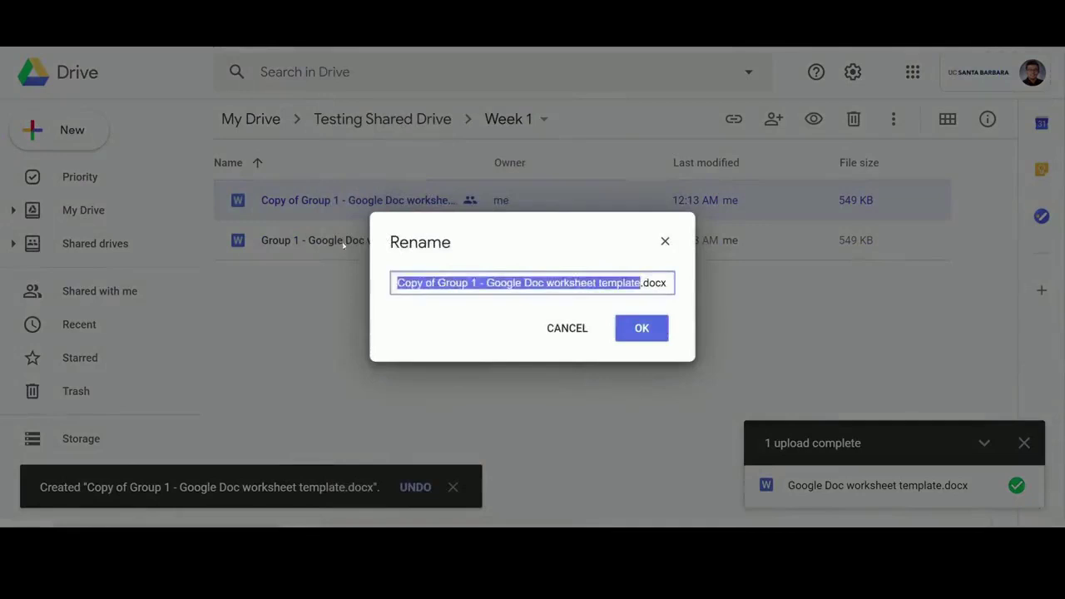
left_click(420, 284)
left_click_drag(437, 283, 391, 284)
key("BackSpace")
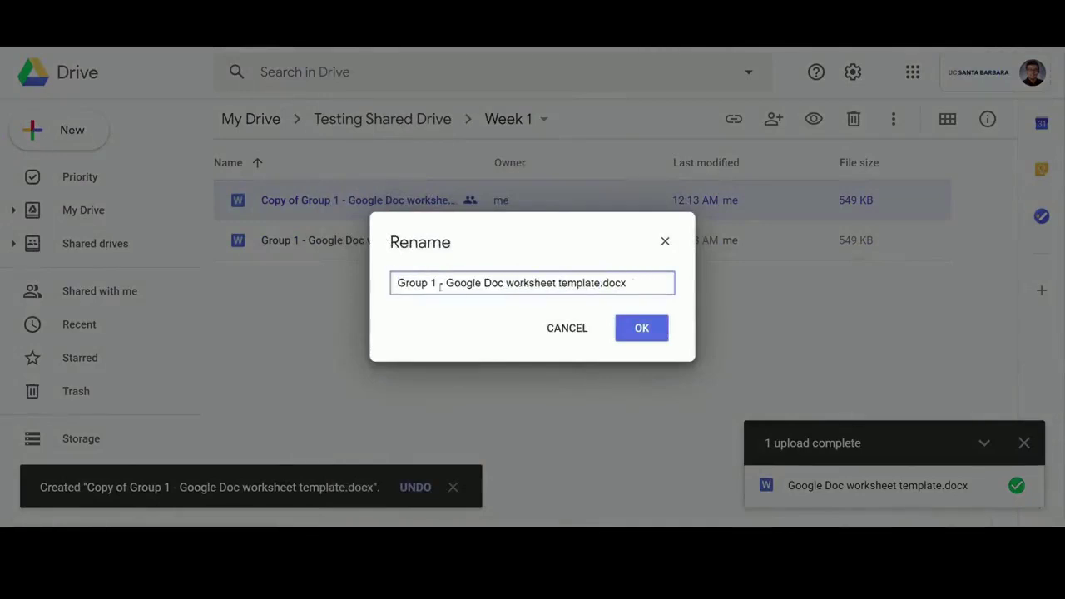
double_click(433, 283)
type("2")
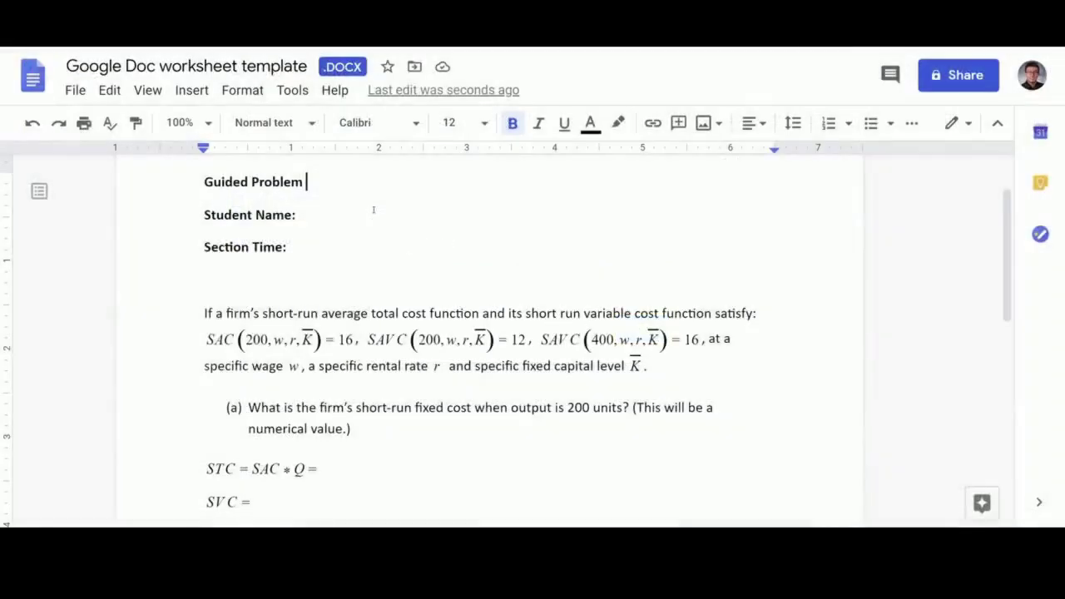
left_click(373, 214)
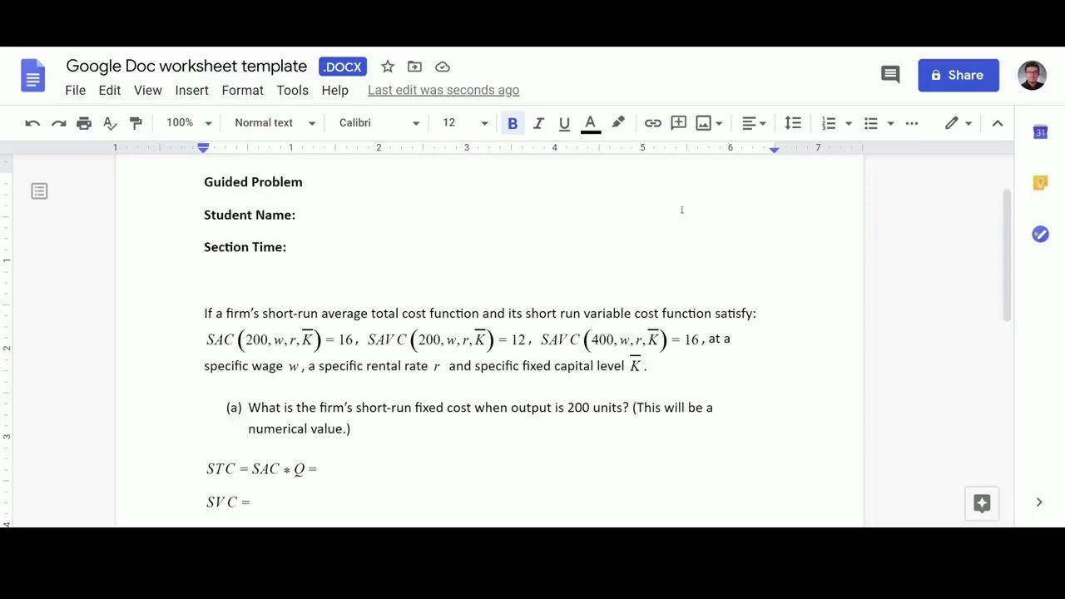
Give anyone at UC Santa Barbara view-only access to the worksheet link and copy it
left_click(968, 74)
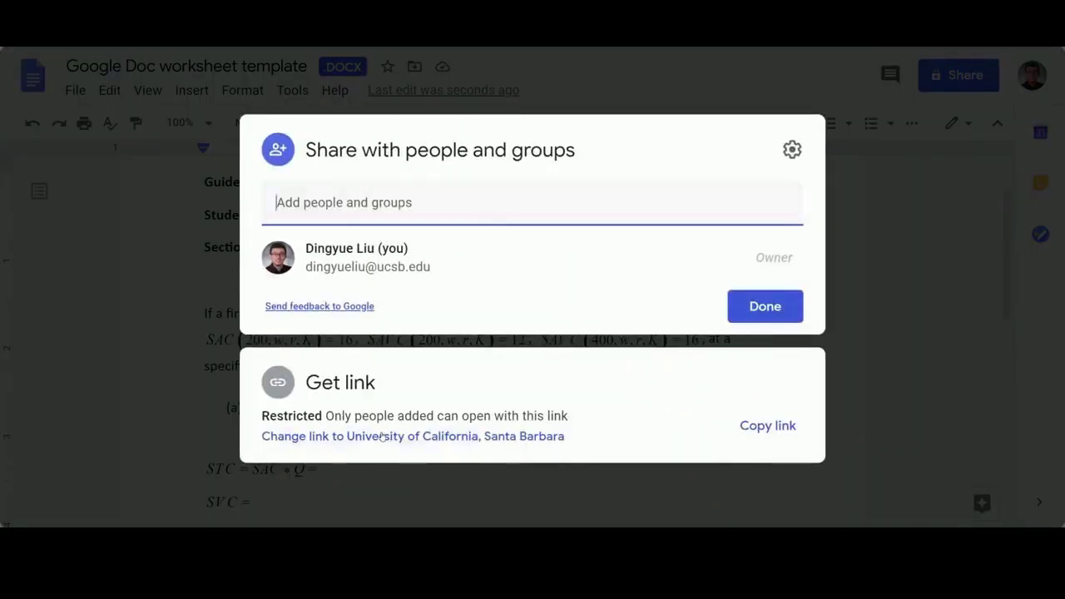
left_click(381, 436)
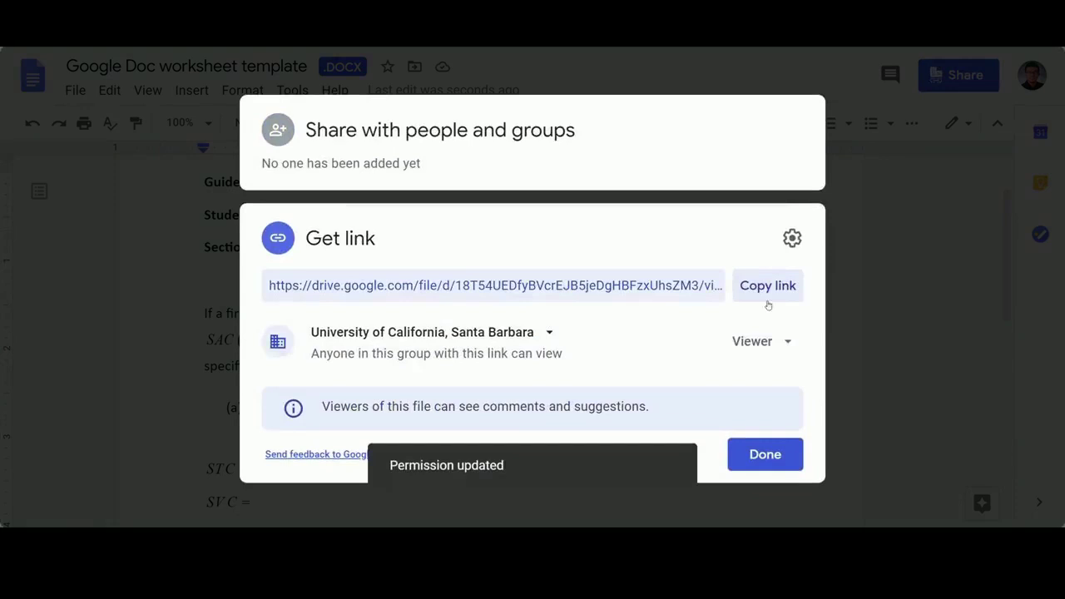
left_click(770, 341)
left_click(784, 211)
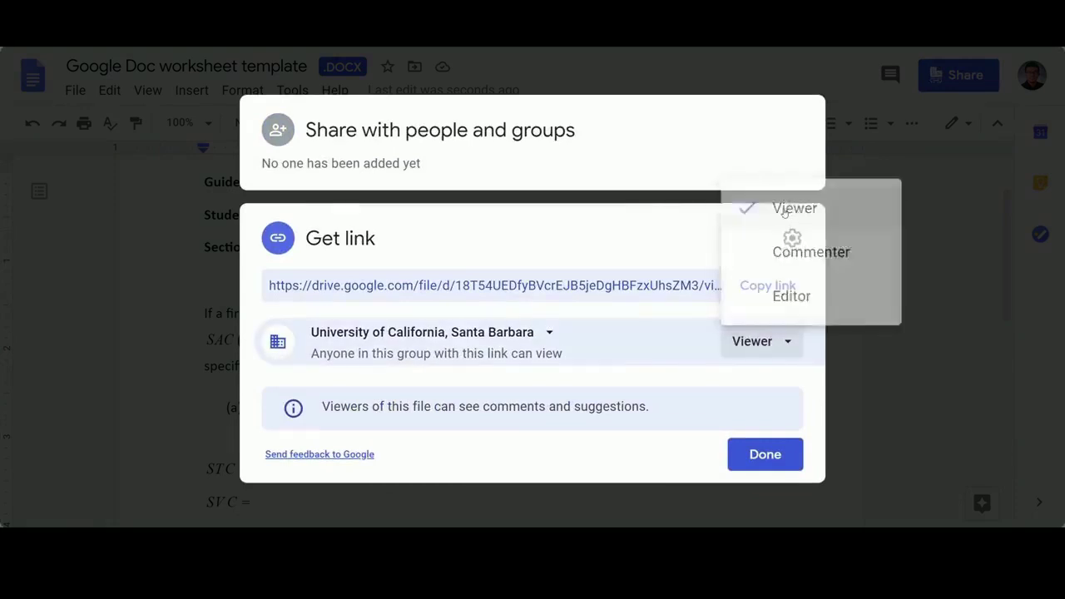
left_click(778, 291)
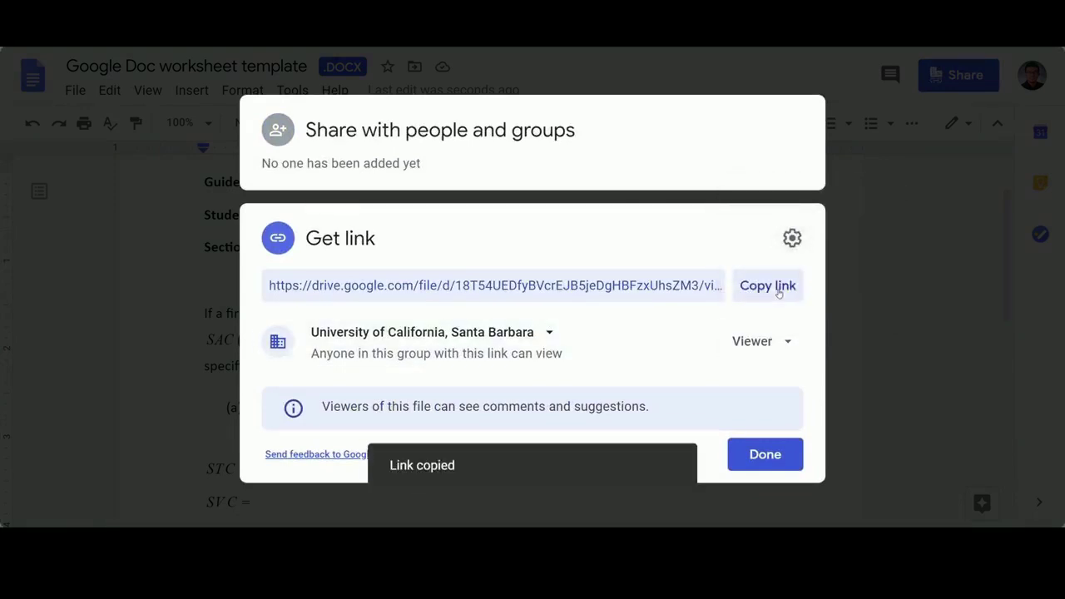
left_click(763, 461)
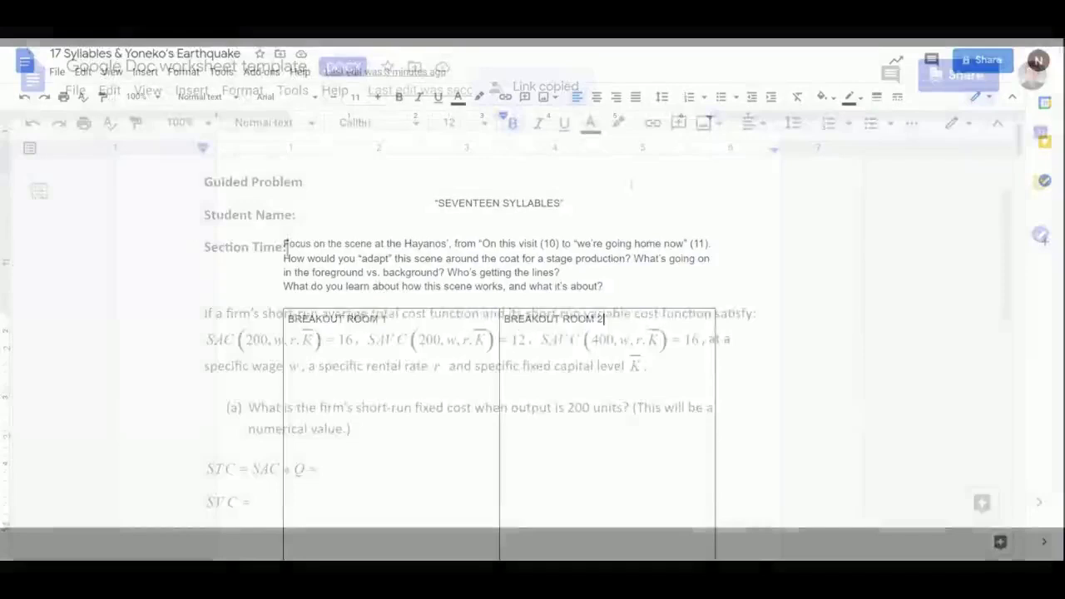
scroll(824, 403, "down", 11)
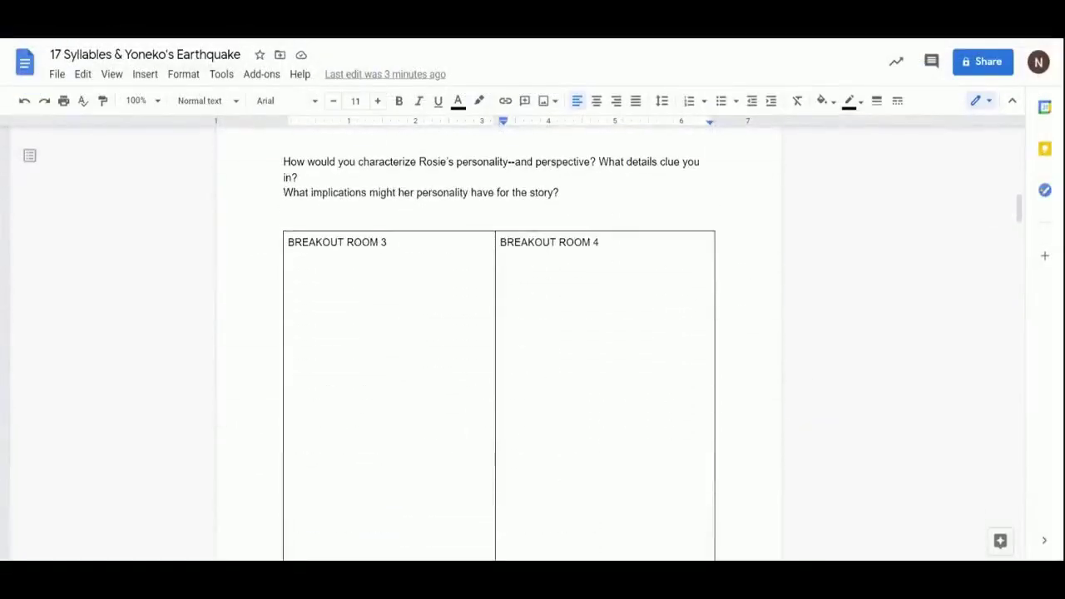
scroll(500, 350, "down", 10)
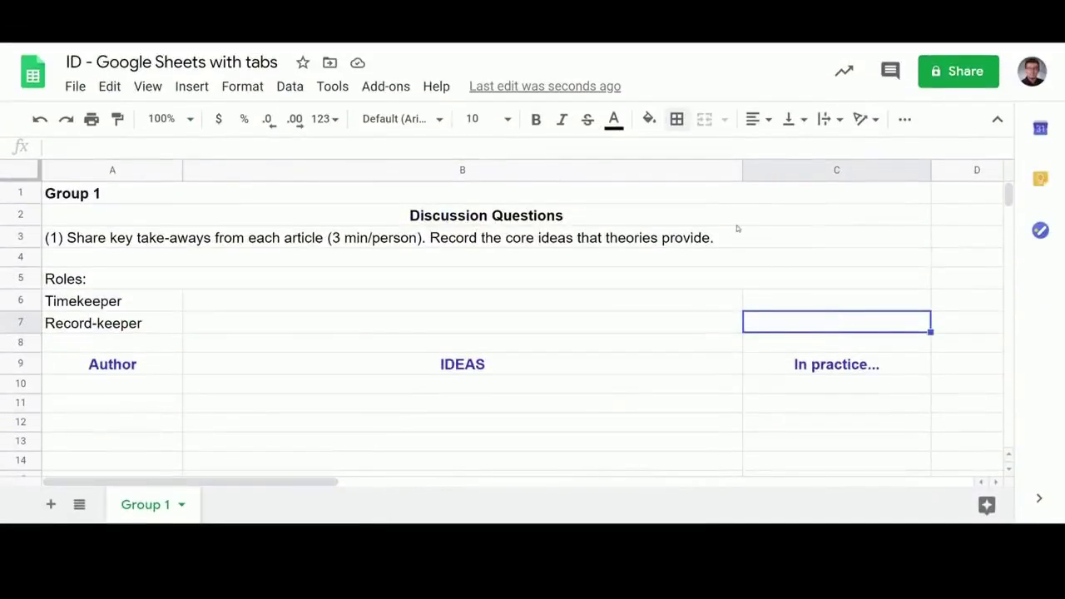
Enter question (2) on applying article insights to teaching in row 4, then duplicate Group 1
left_click(720, 216)
double_click(539, 260)
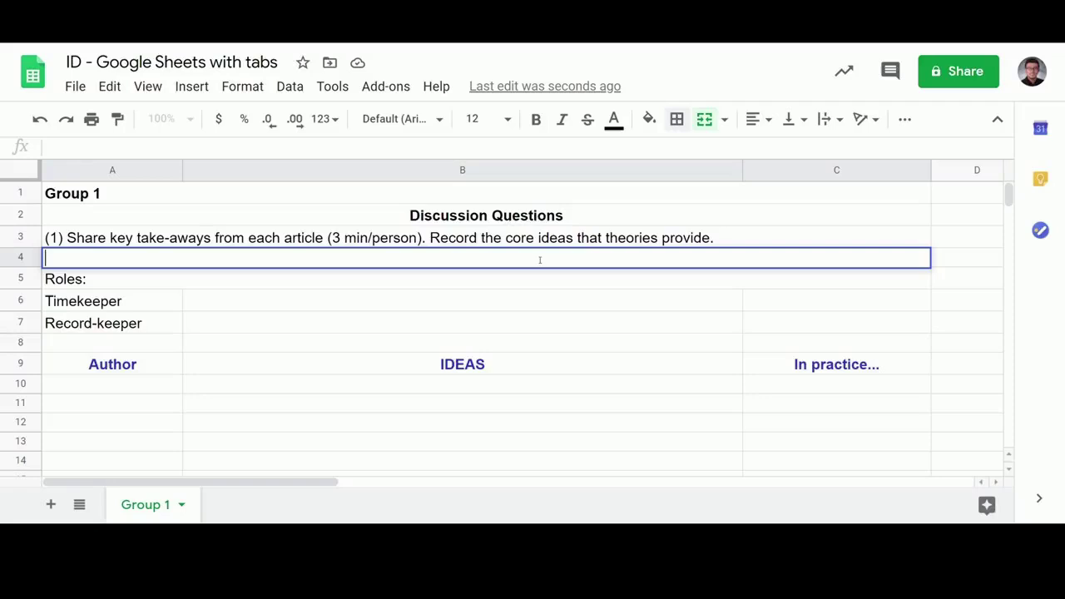
type("(2) How")
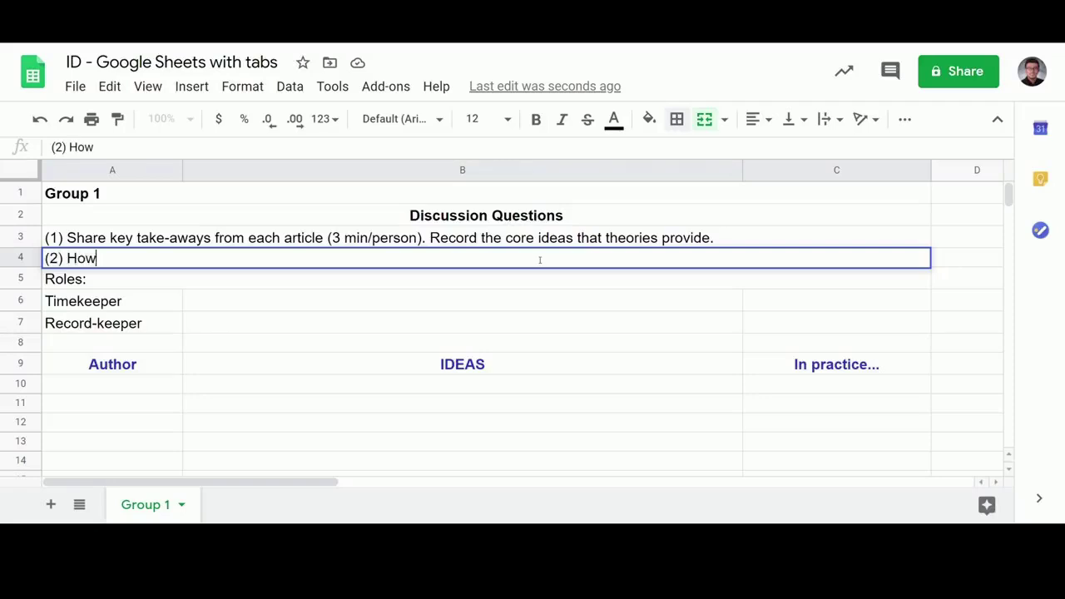
type(" could you apply")
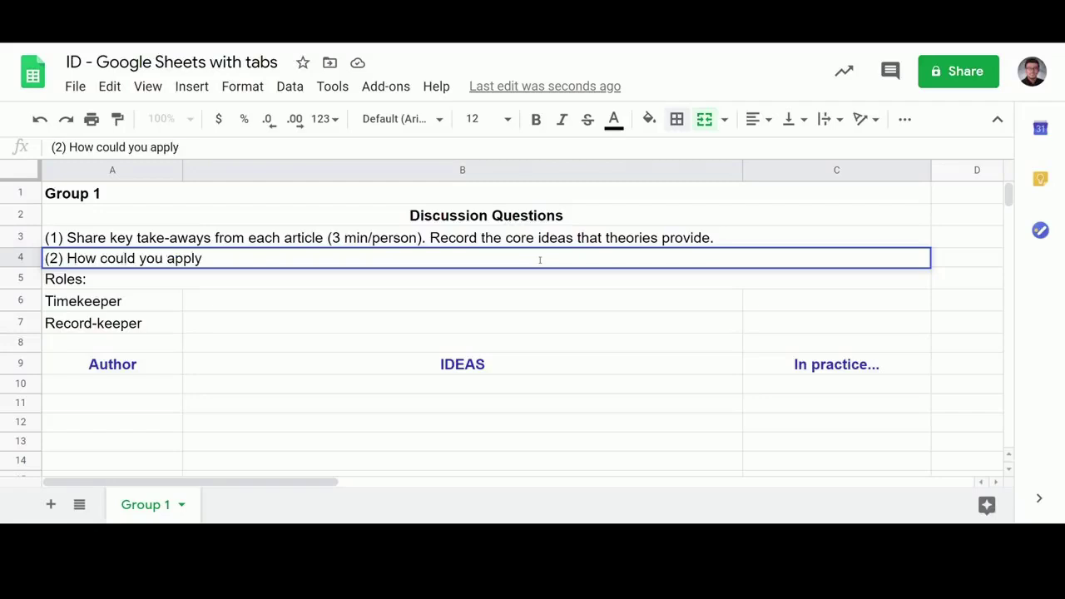
type(" insights from article")
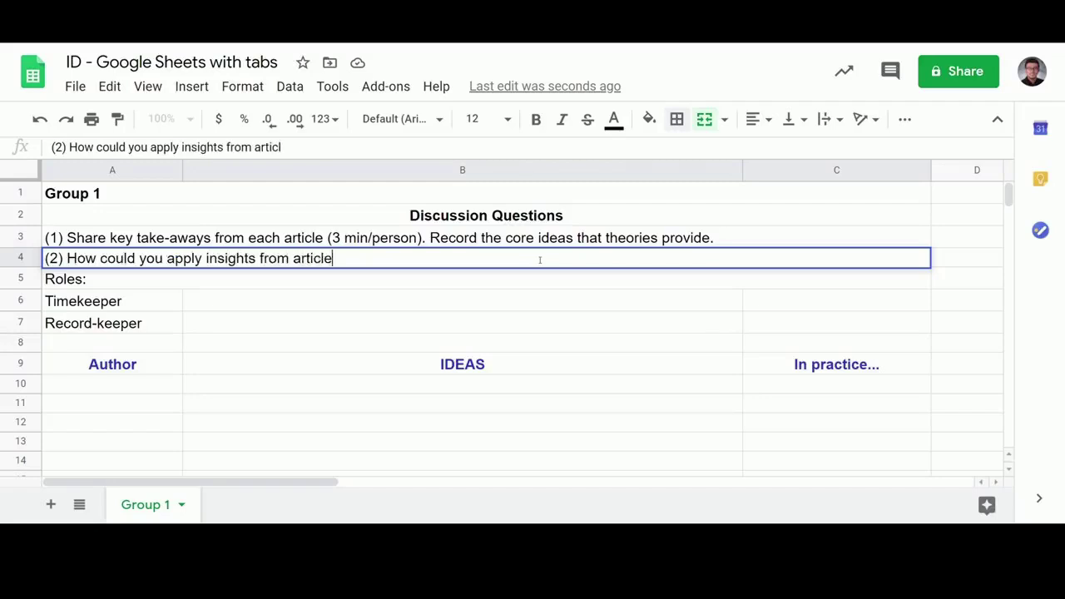
type("s to your teachin")
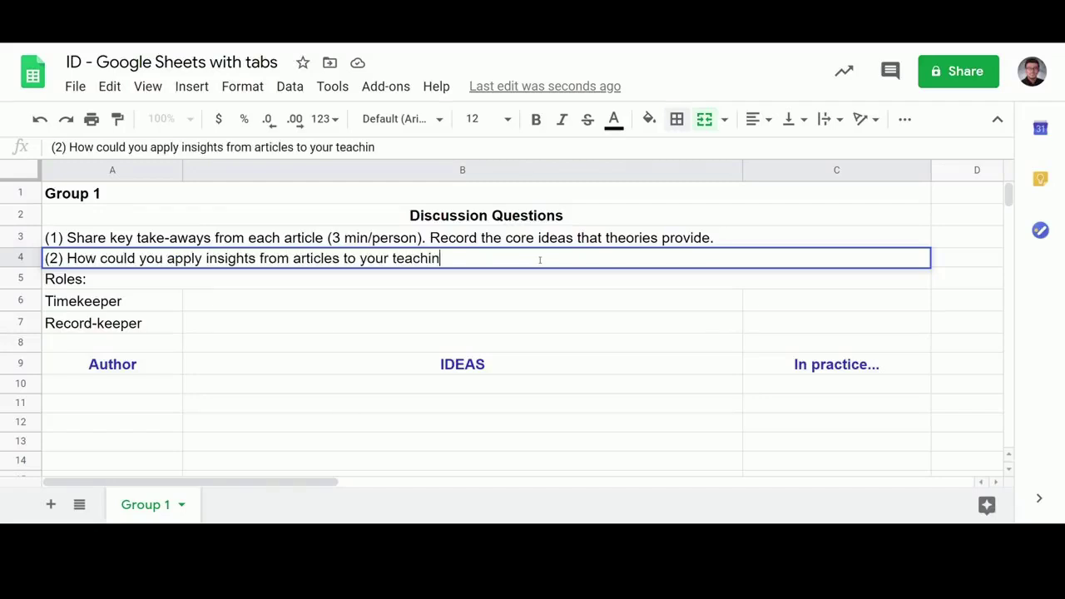
type("g practice?")
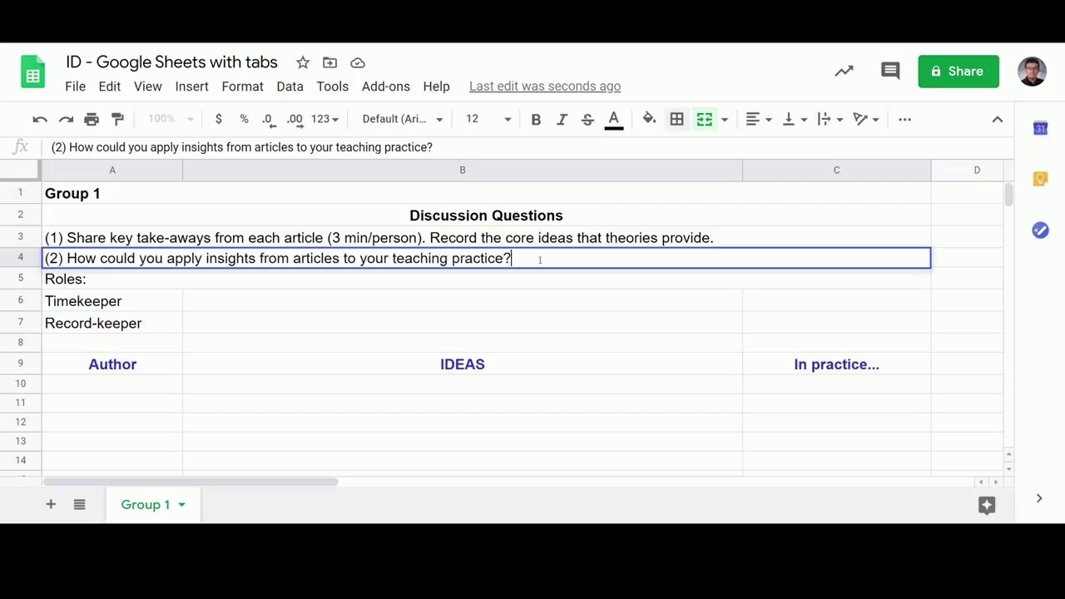
type(" Be specific.")
left_click(804, 308)
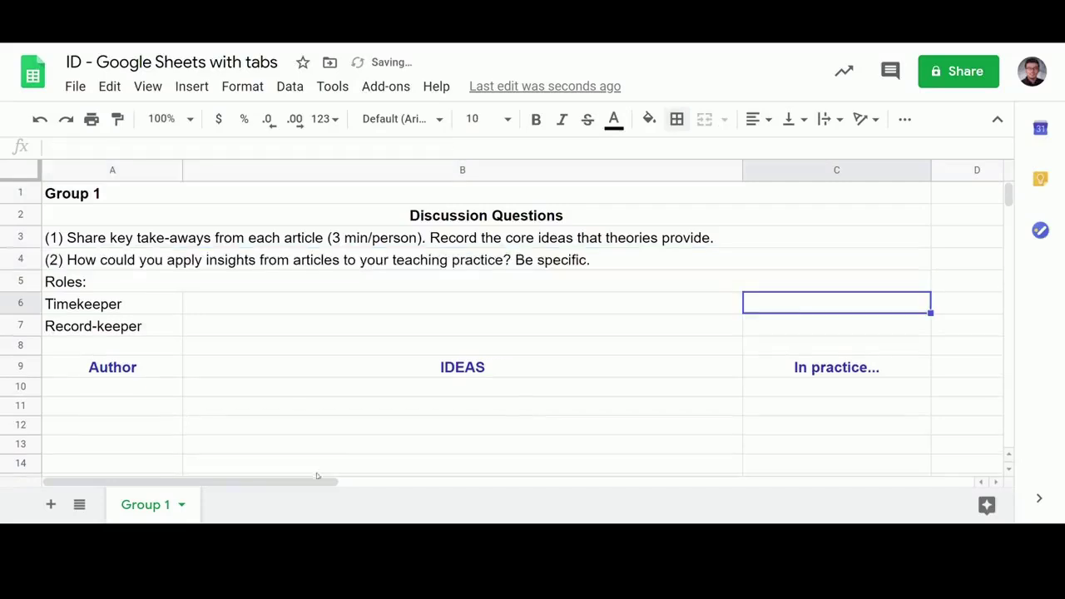
right_click(141, 509)
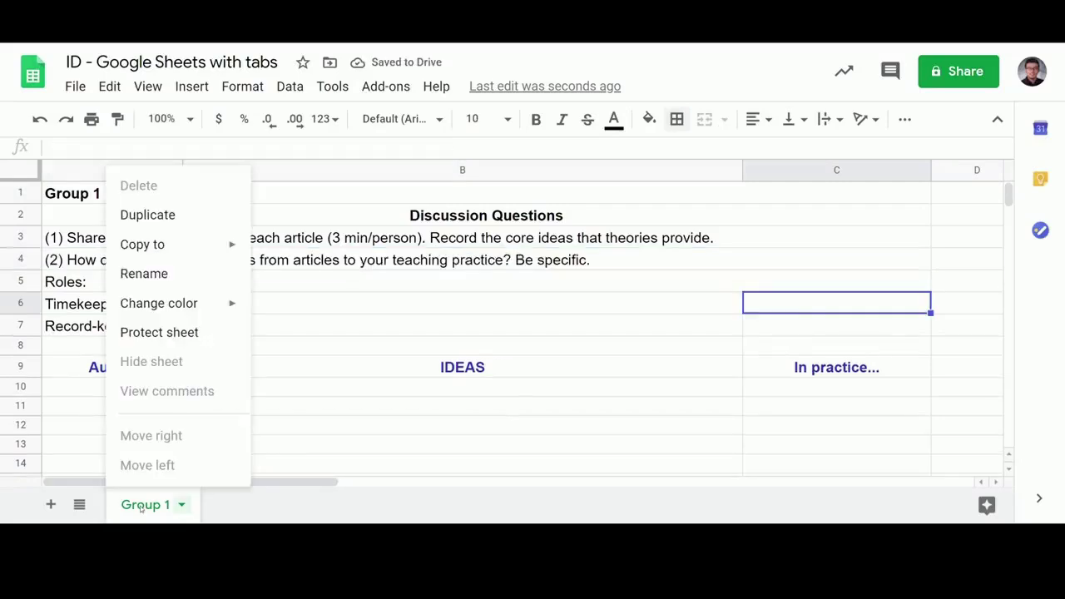
left_click(171, 218)
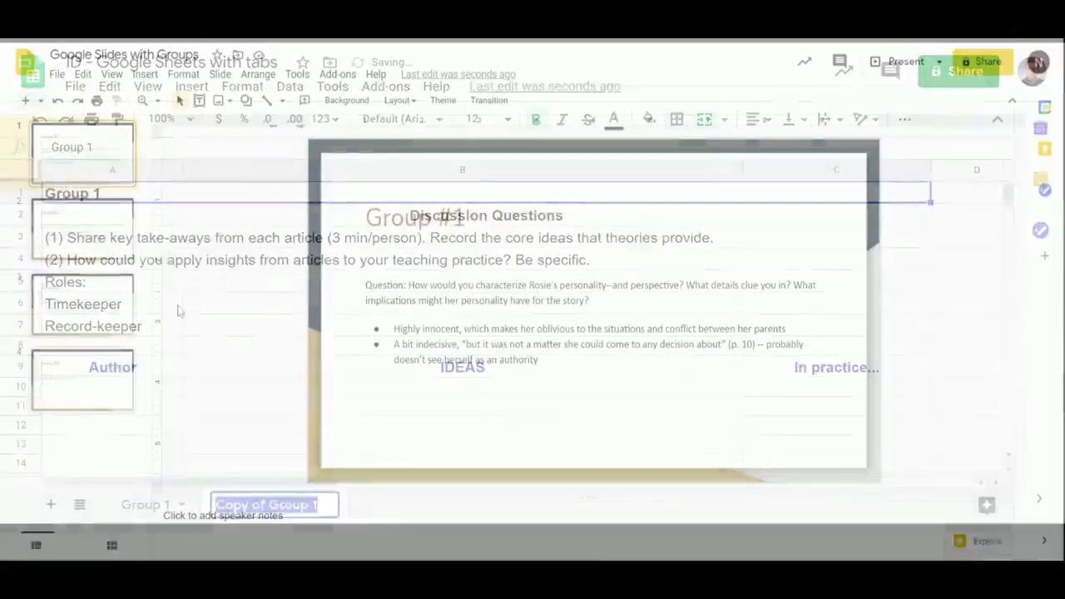
Browse the Group #2 to #4 slides and begin typing an answer in Group #4's bullet
left_click(107, 261)
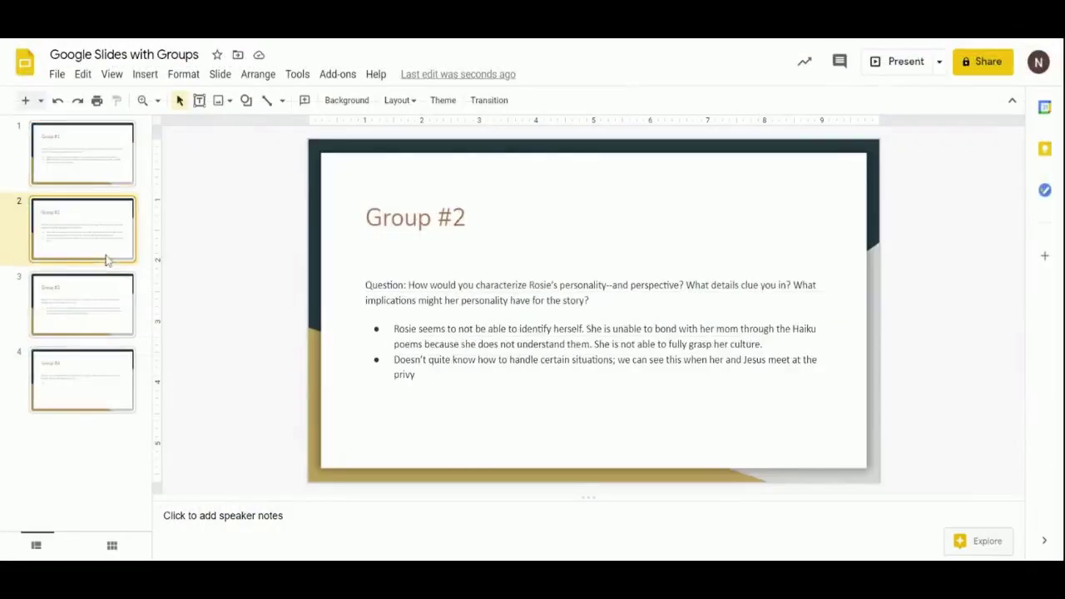
left_click(104, 323)
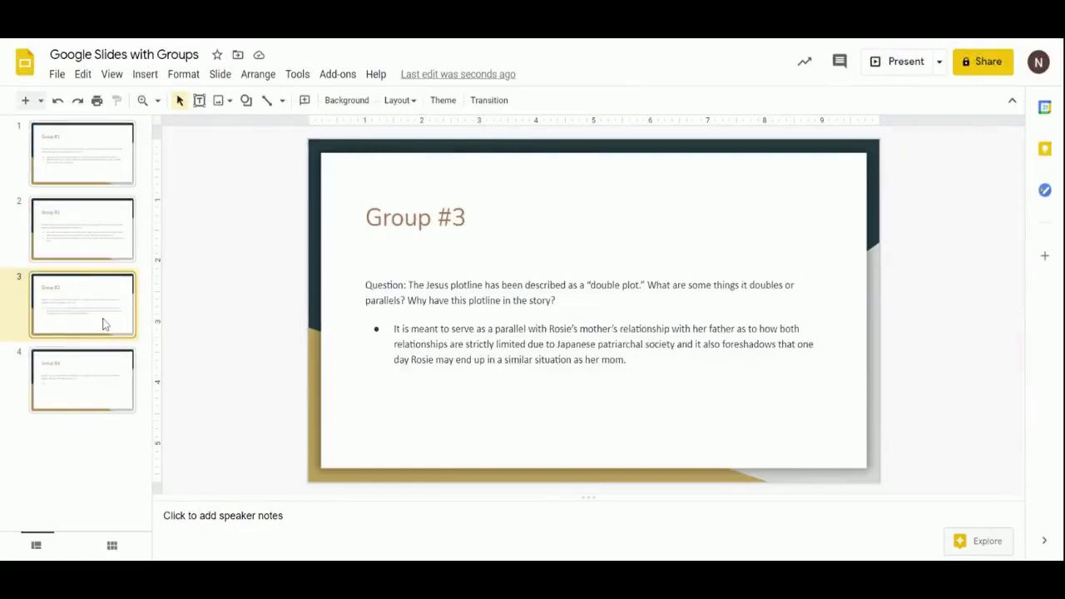
left_click(98, 386)
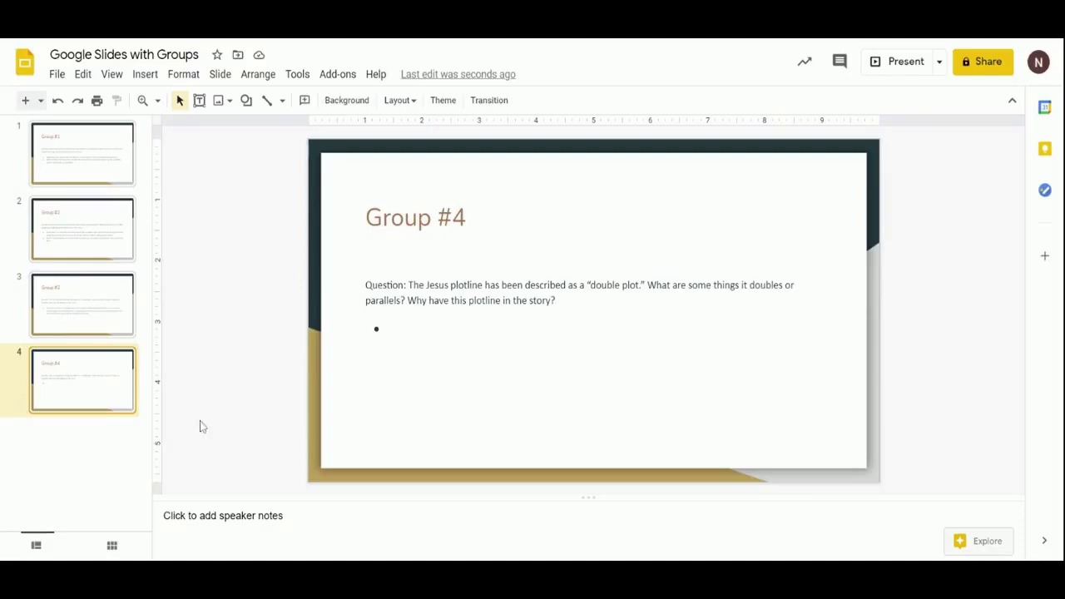
left_click(408, 337)
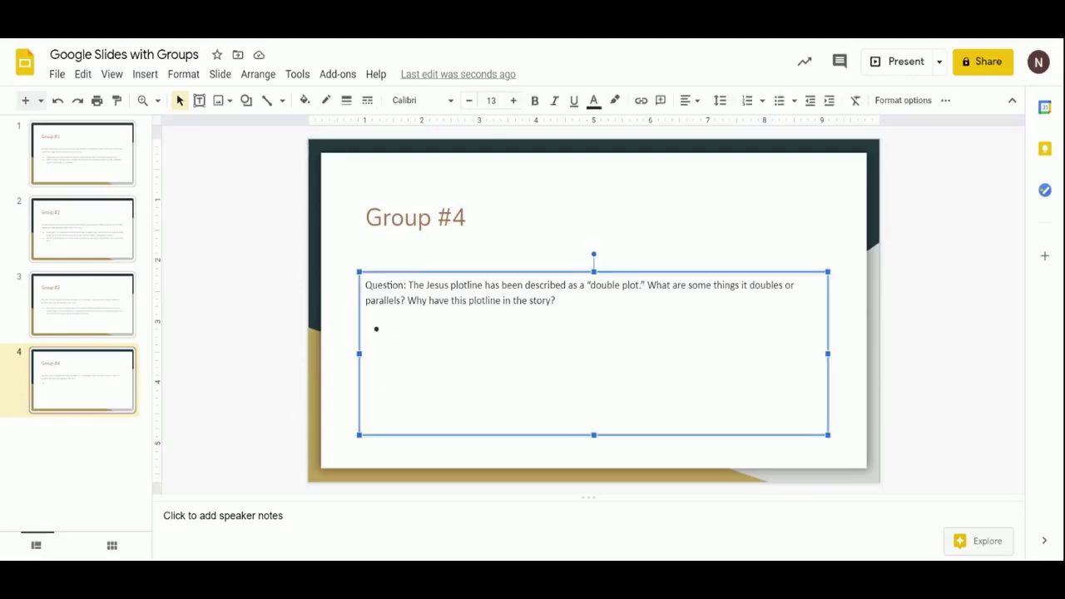
type("I")
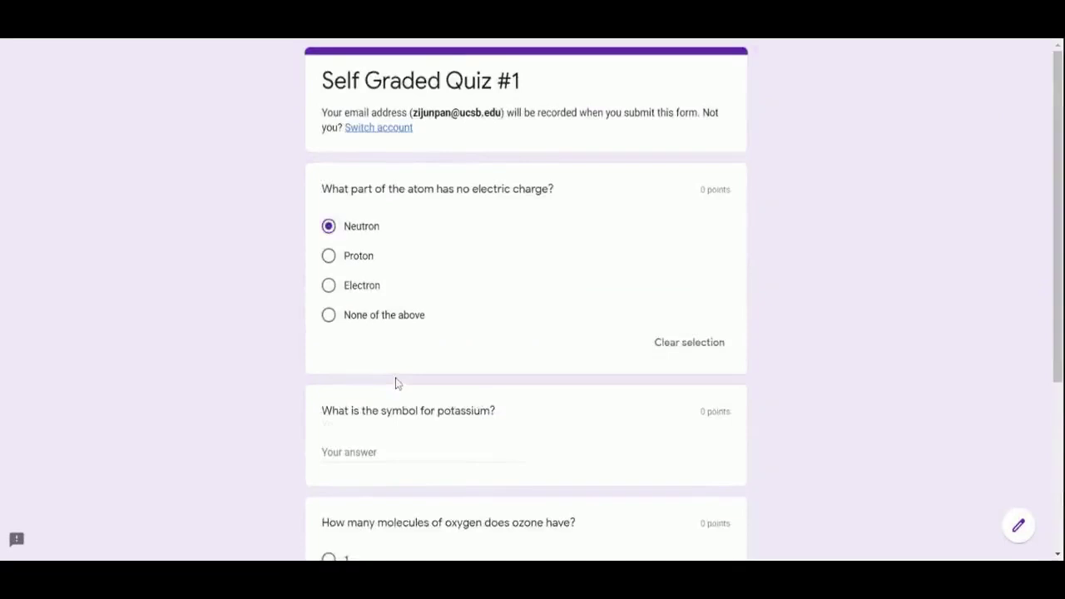
Answer K for the potassium symbol and 2 for the ozone question, then submit the quiz
scroll(396, 384, "down", 2)
left_click(389, 268)
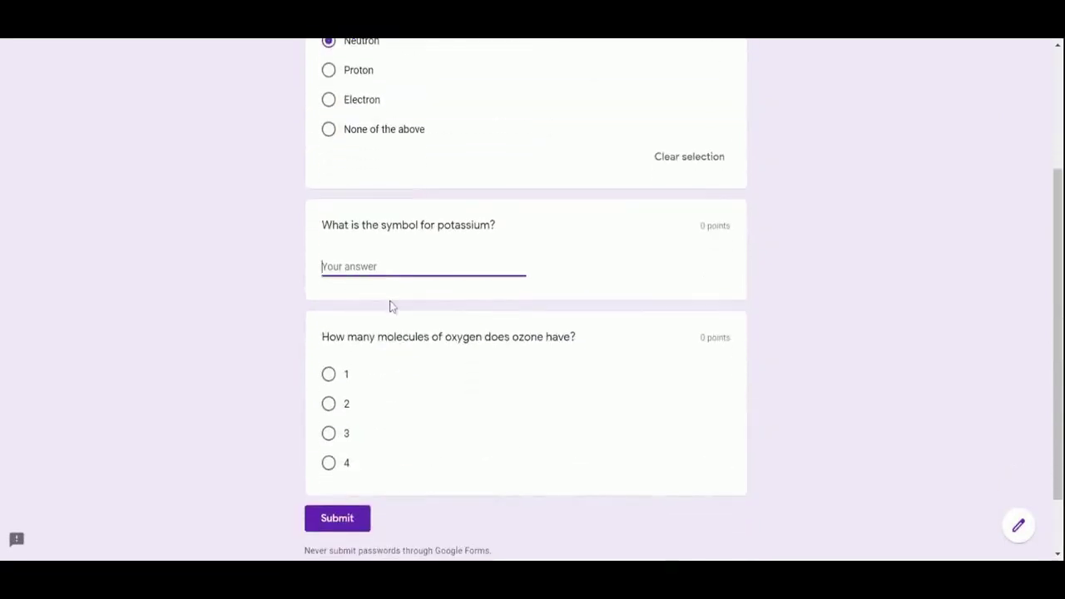
type("K")
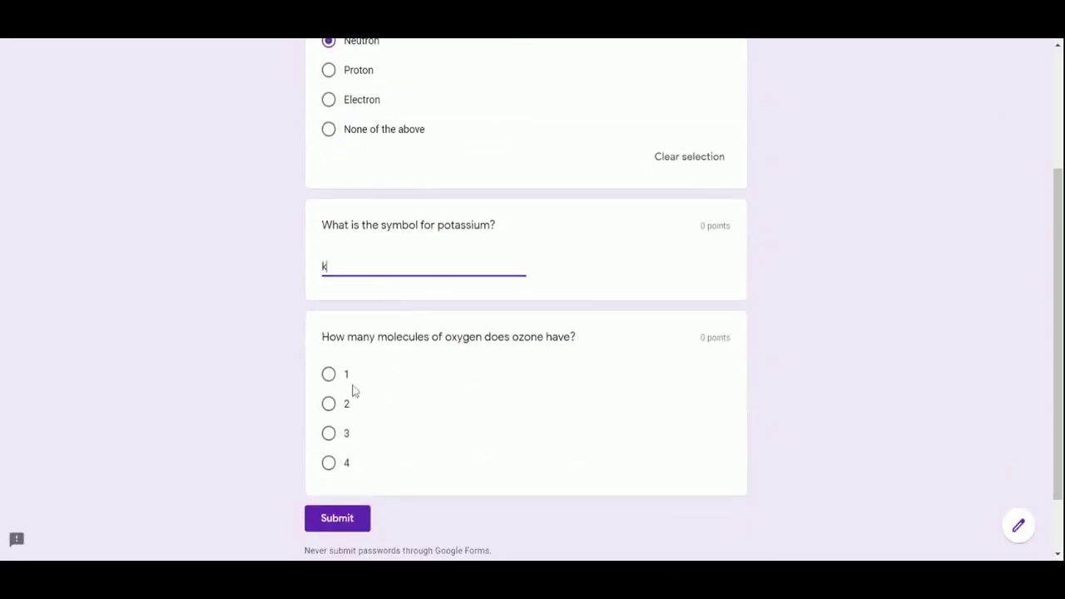
left_click(327, 405)
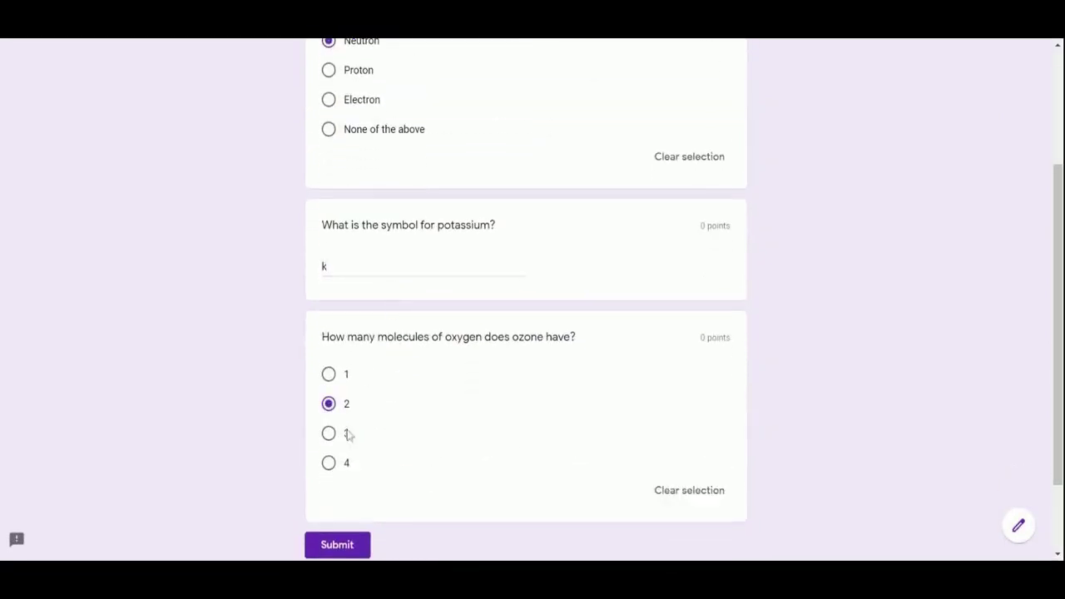
left_click(341, 549)
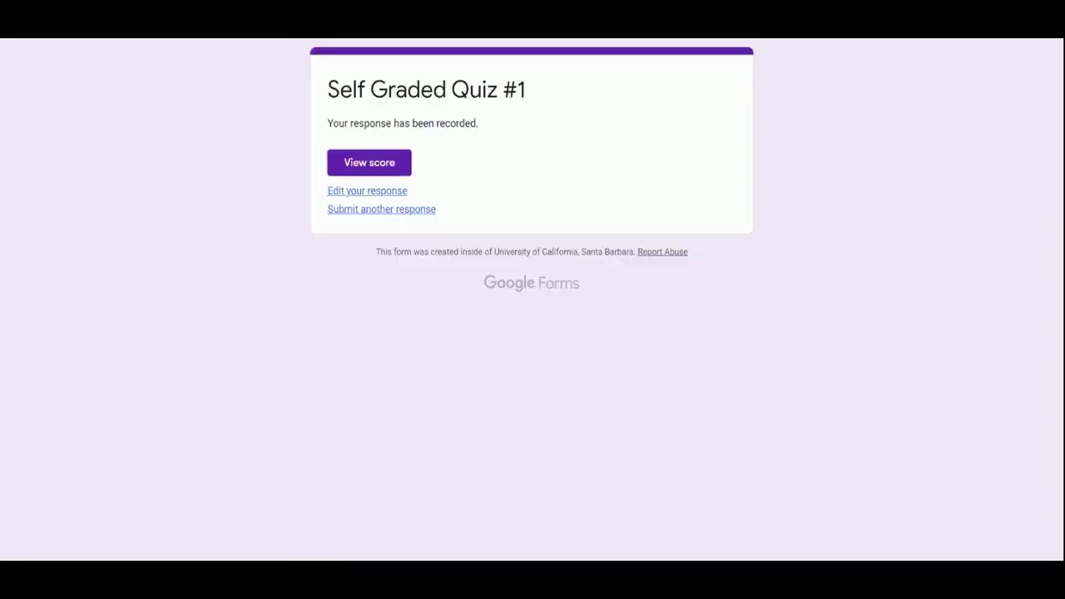
Review the graded score, then return and reopen the submission via Edit your response
left_click(370, 162)
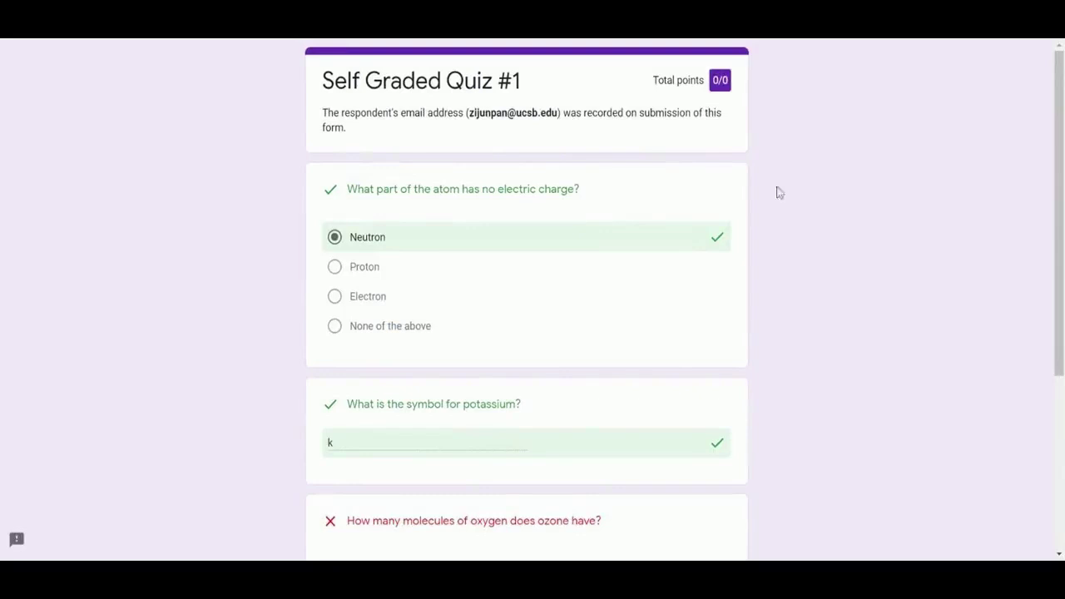
scroll(814, 215, "down", 3)
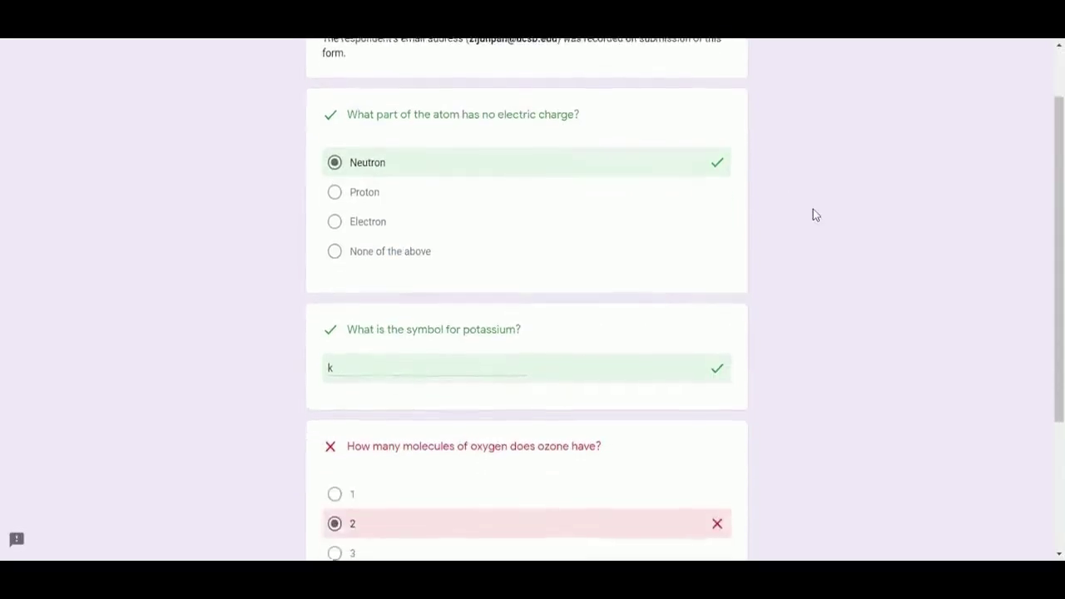
scroll(813, 208, "down", 4)
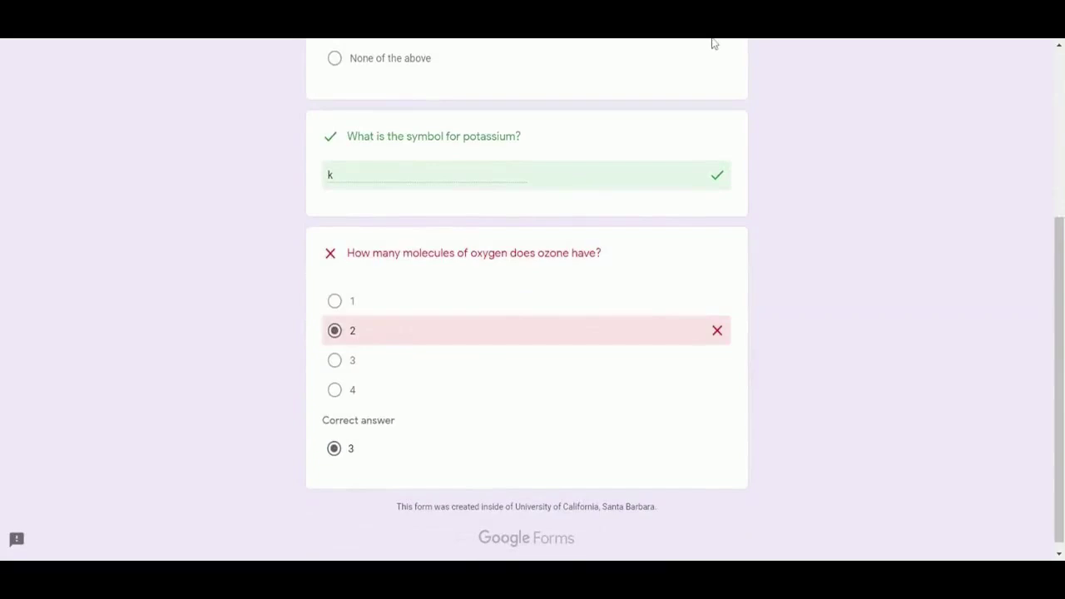
key("alt+Left")
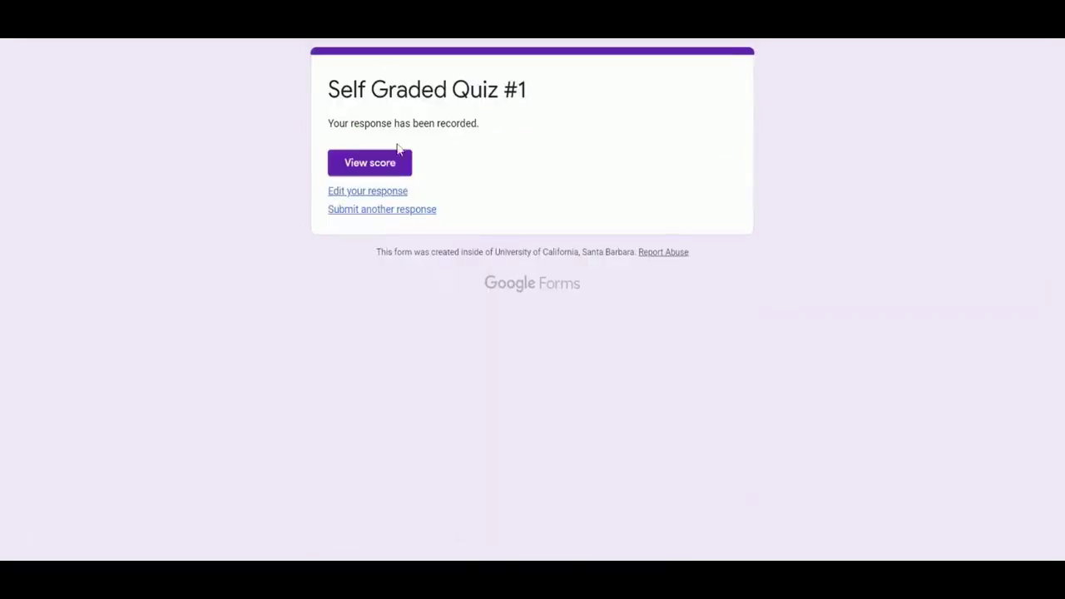
left_click(392, 192)
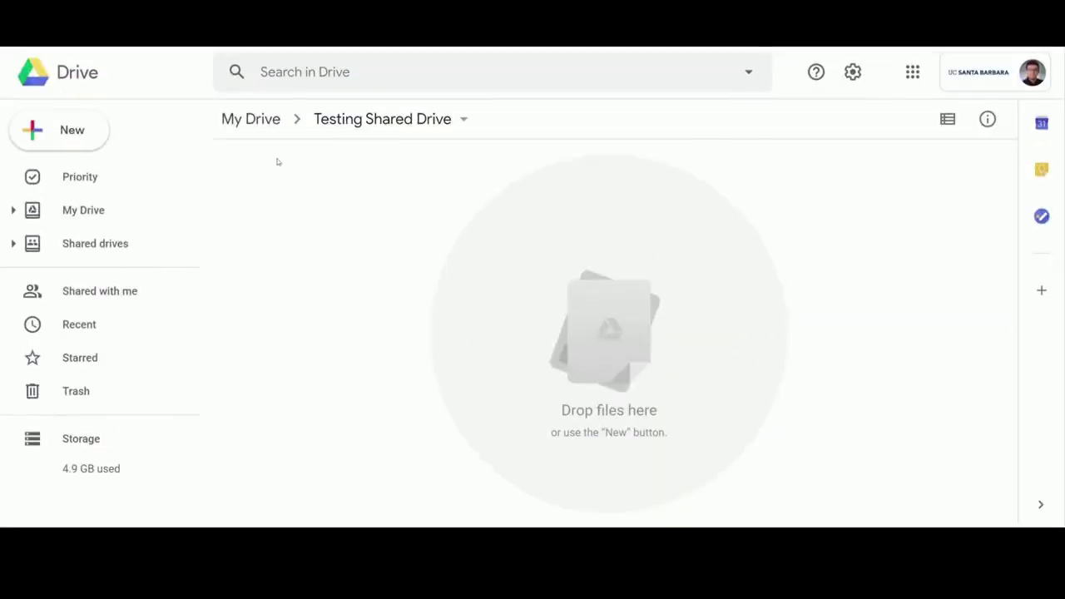
Create a folder named Week 1 in the Testing Shared Drive
left_click(47, 141)
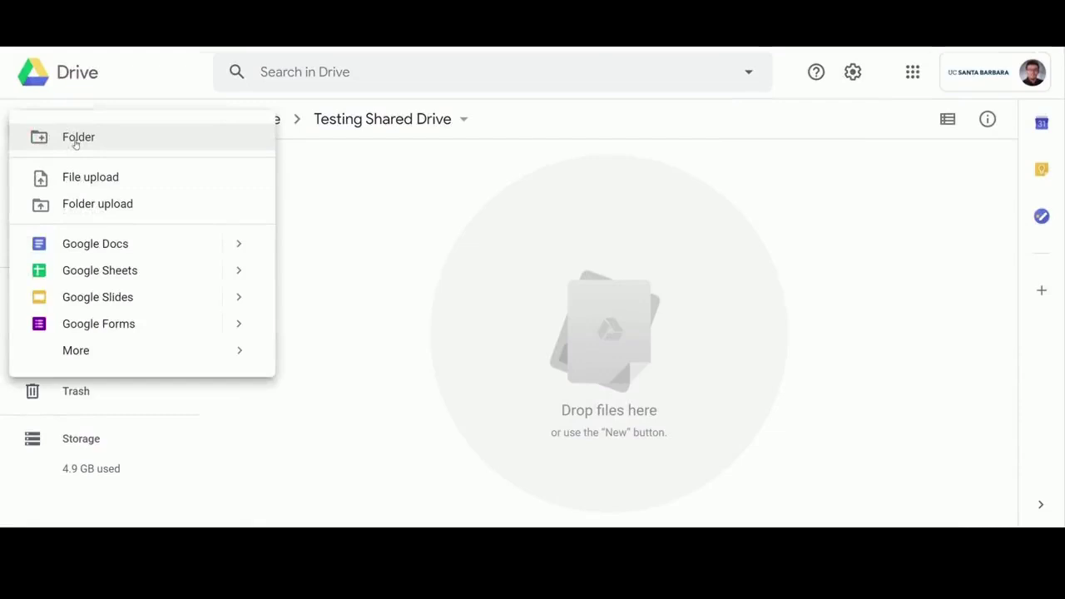
left_click(75, 138)
type("Week 1")
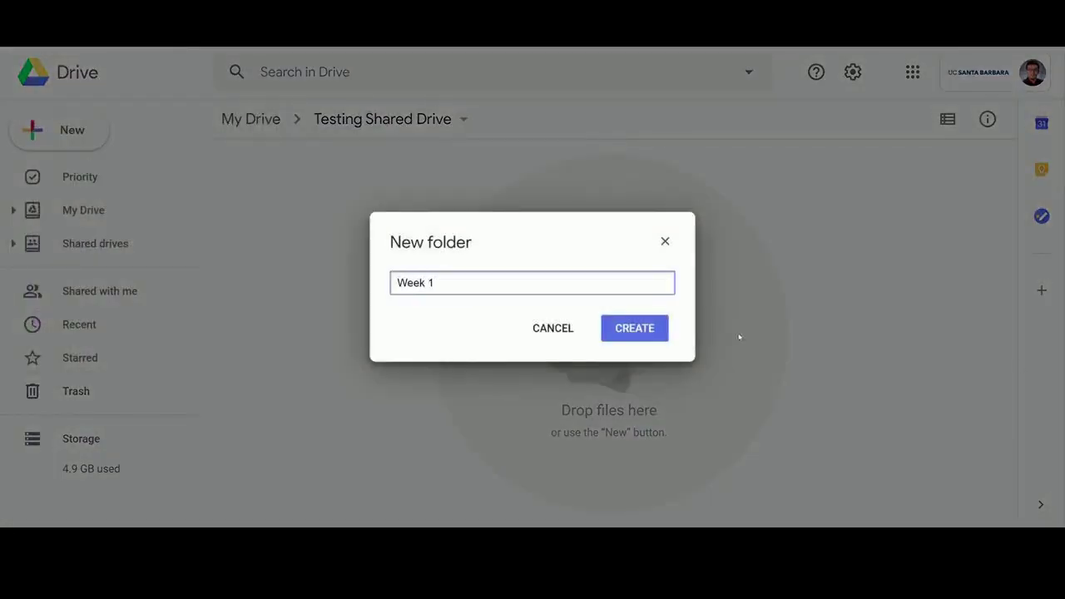
left_click(615, 330)
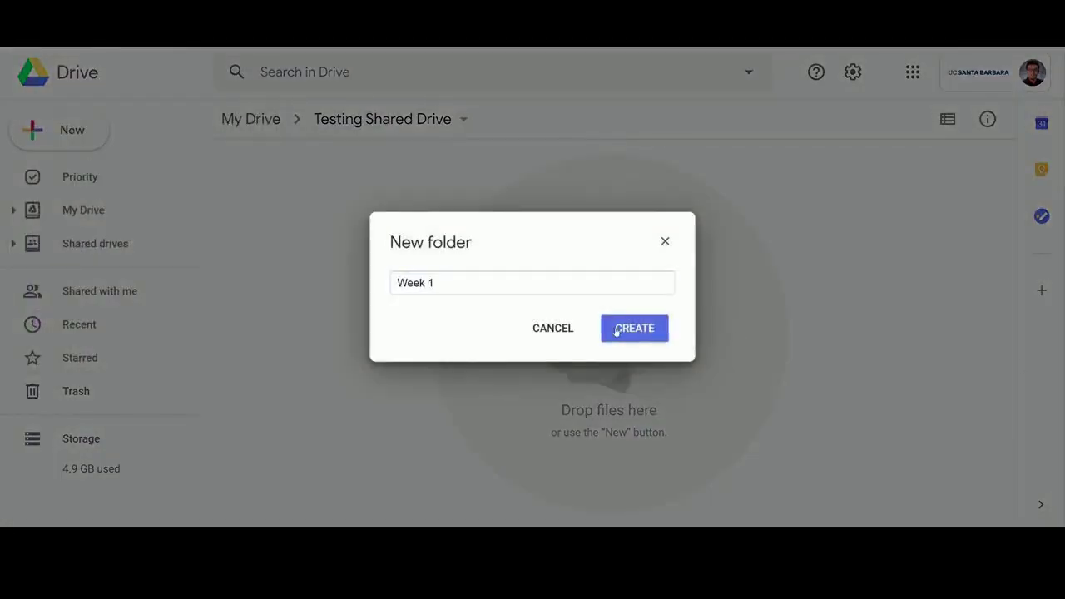
Create a second folder named Week 2
left_click(73, 131)
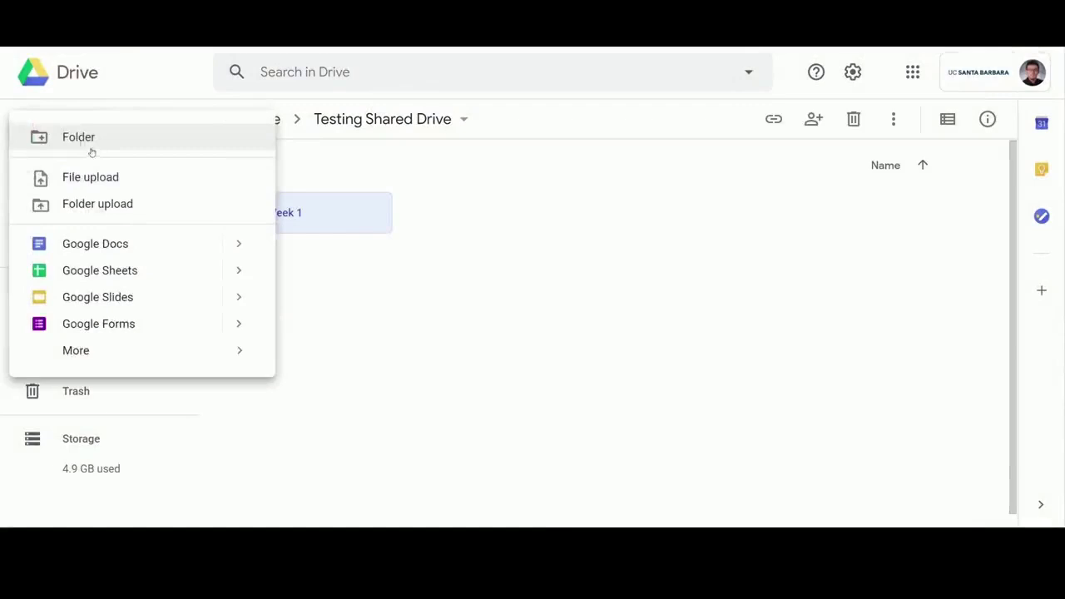
left_click(101, 143)
type("Week 2")
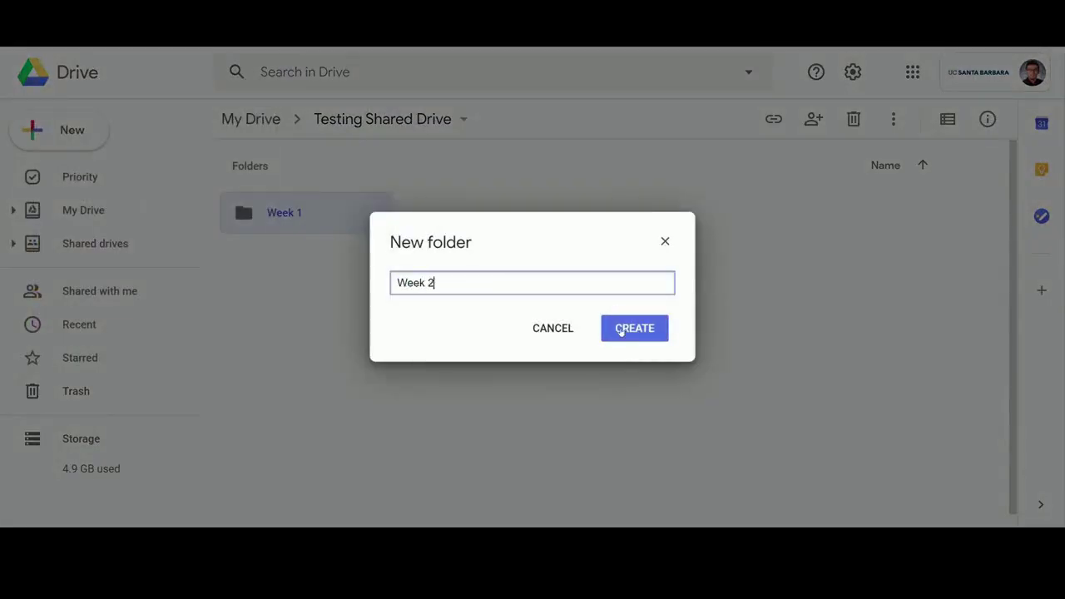
left_click(620, 330)
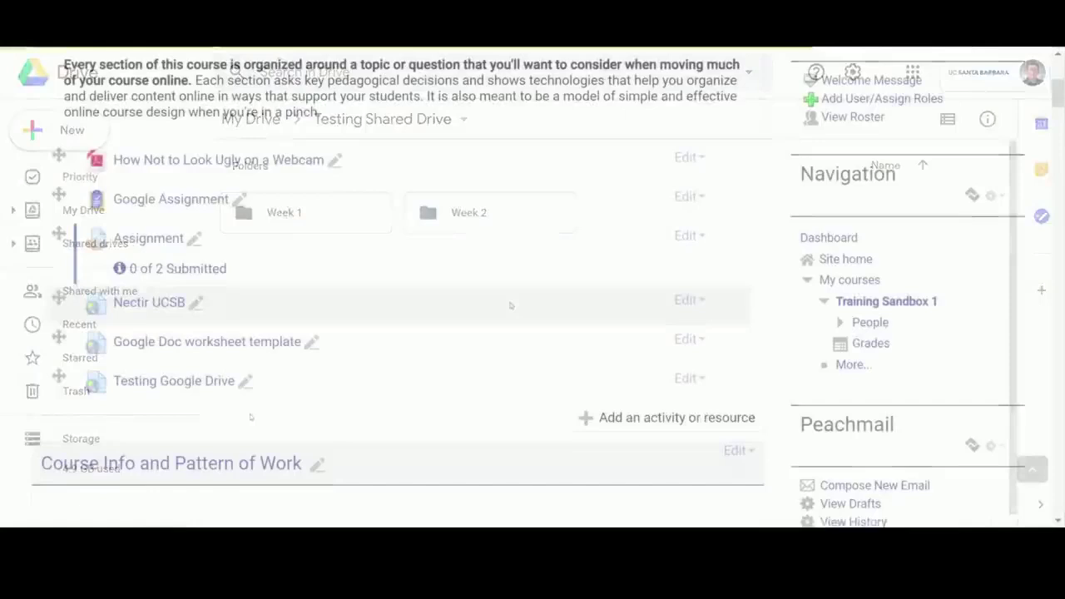
Open the Testing Google Drive link from the GauchoSpace course page and enter its Week 1 folder
scroll(225, 379, "down", 1)
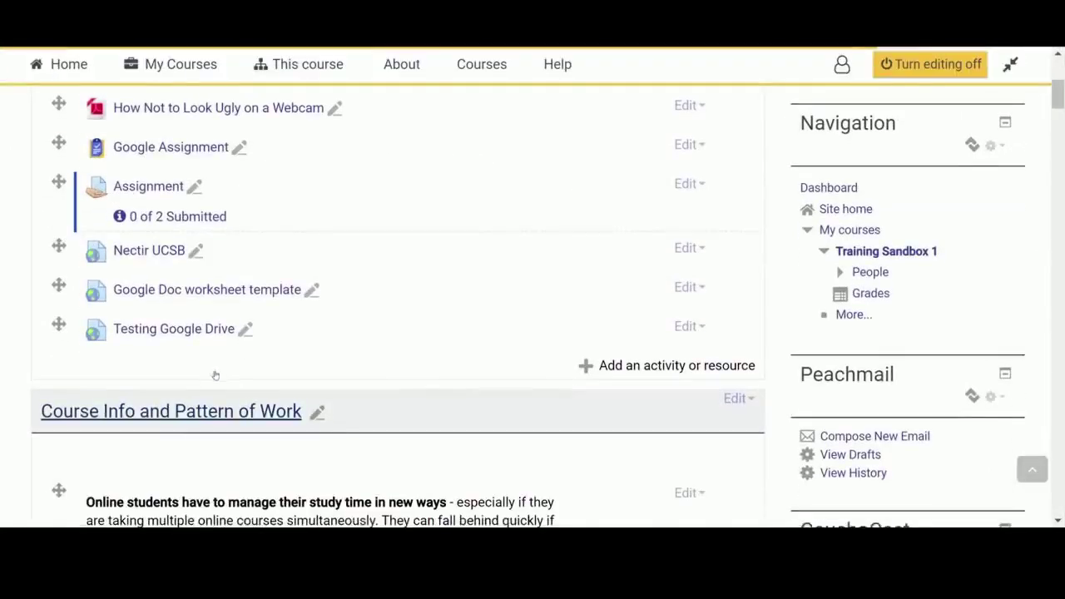
left_click(182, 327)
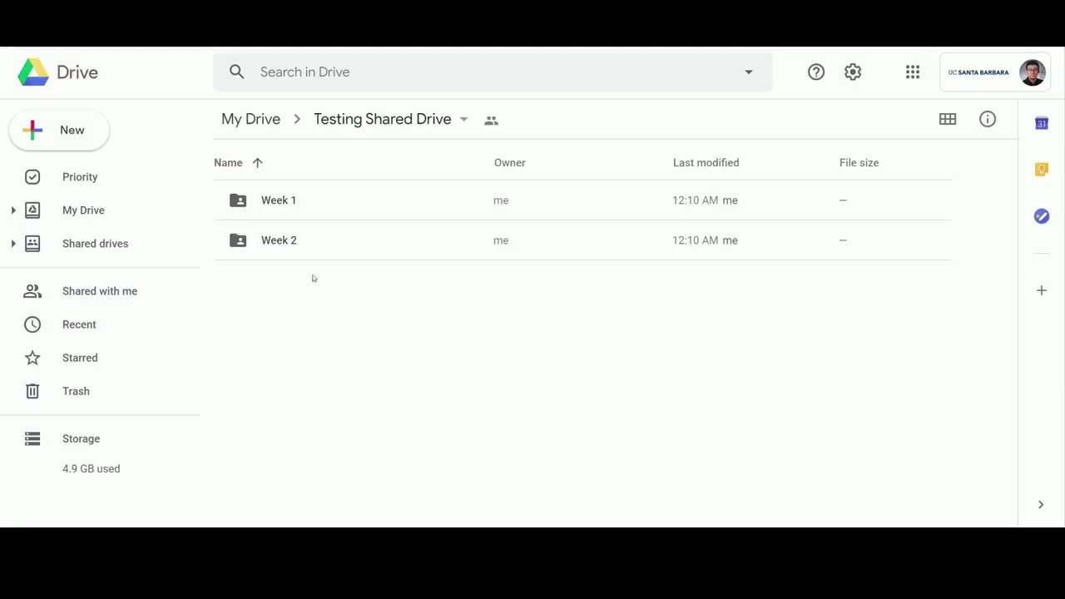
double_click(279, 201)
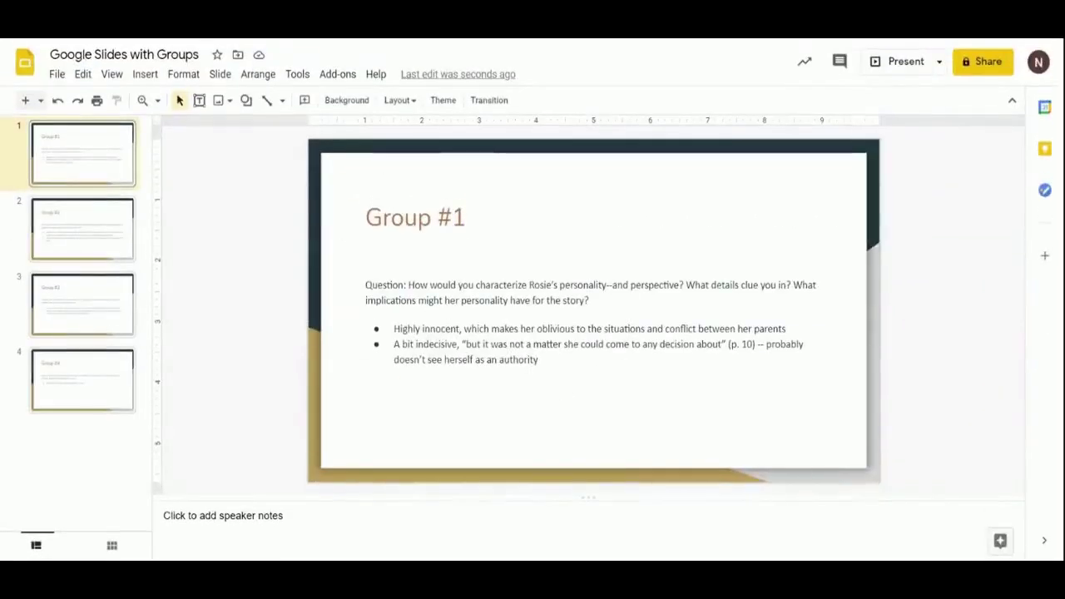
Comment 'Great analysis!' on the second bullet, about being indecisive, on the Group #1 slide
left_click(537, 360)
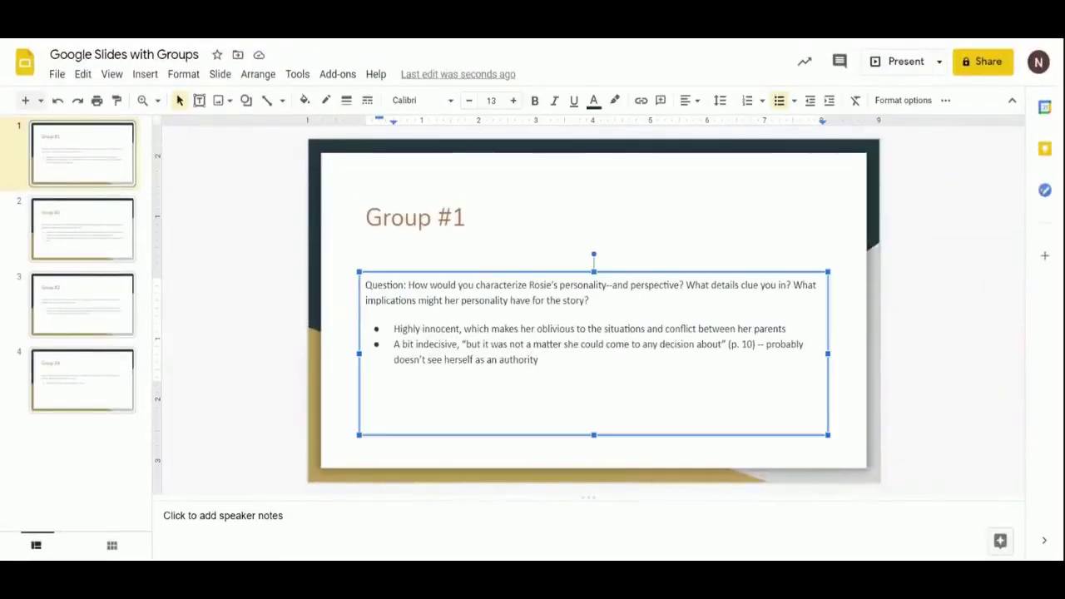
left_click_drag(394, 343, 543, 374)
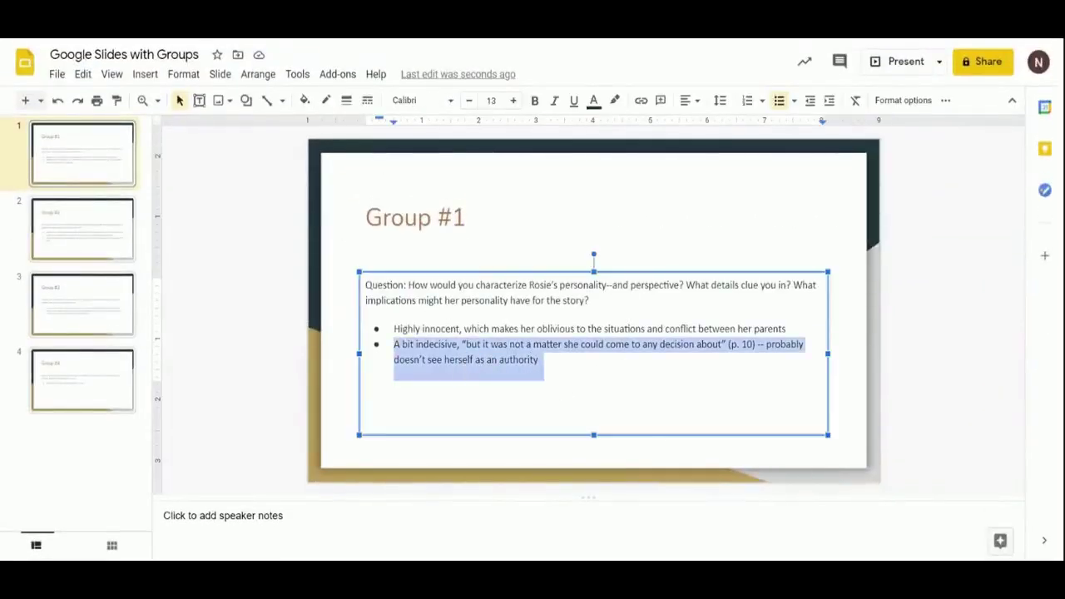
left_click(835, 73)
left_click(971, 111)
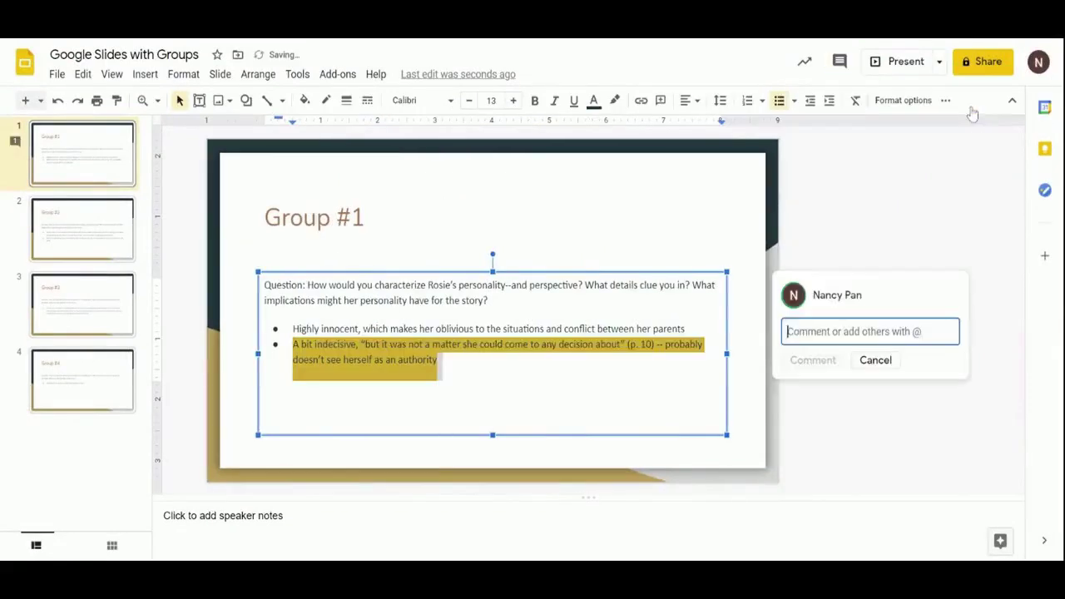
type("Gre")
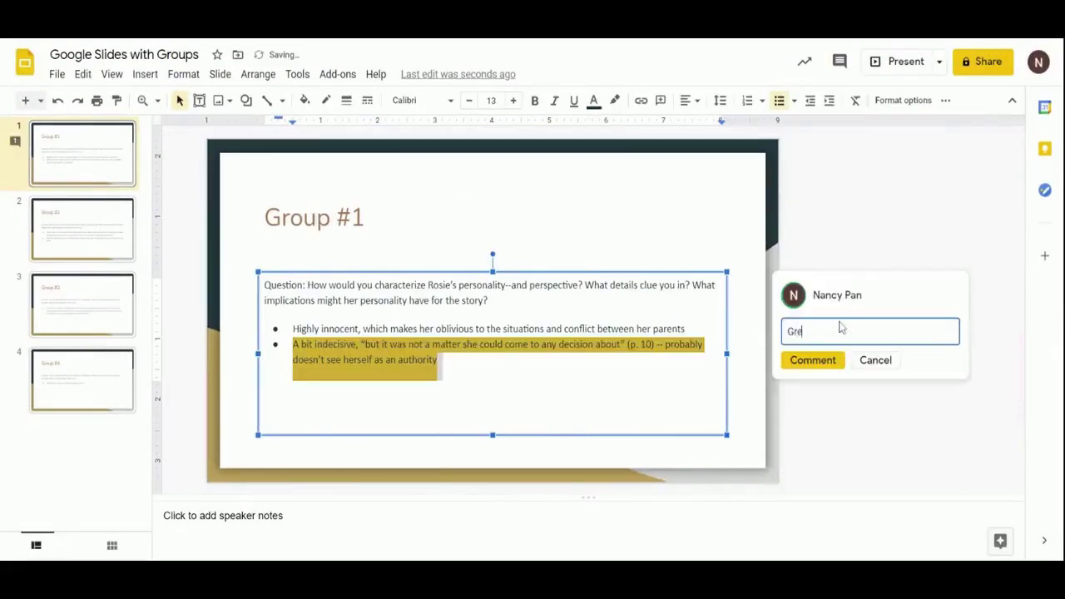
type("at analysis!")
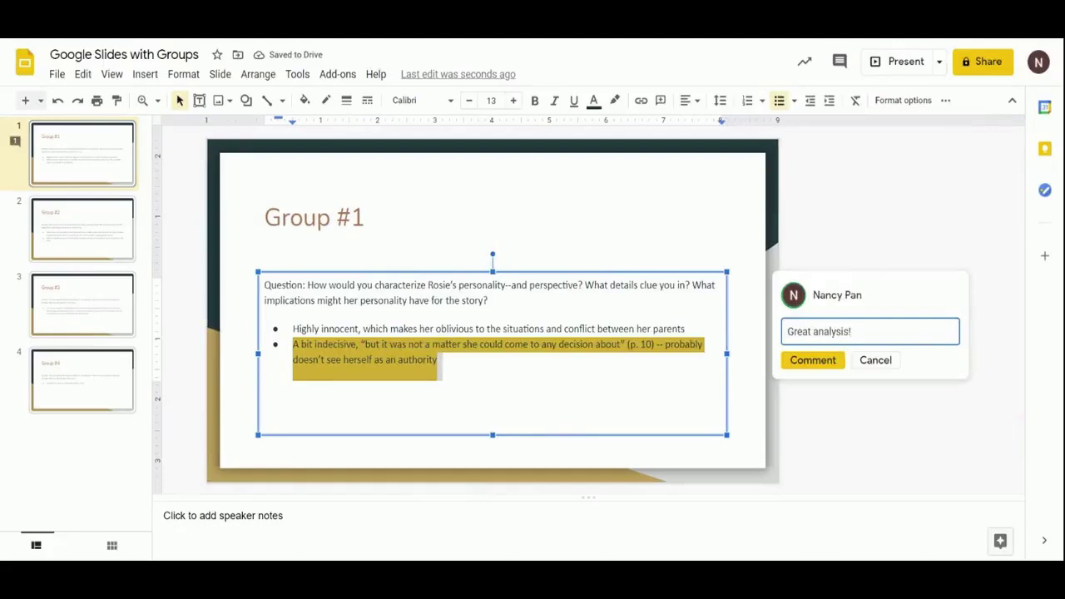
left_click(814, 363)
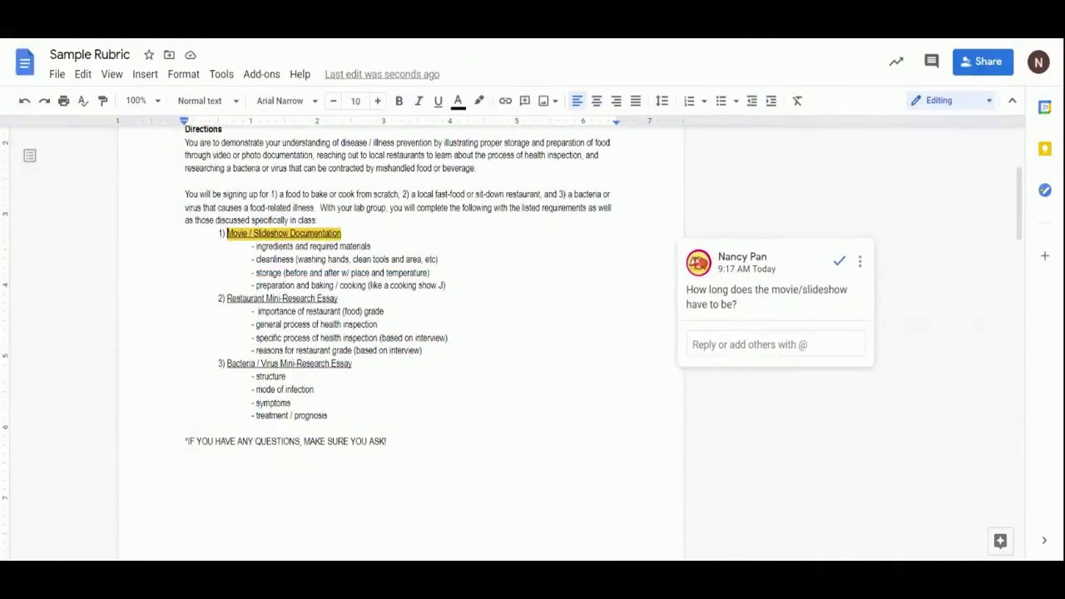
left_click(749, 344)
type("@nan")
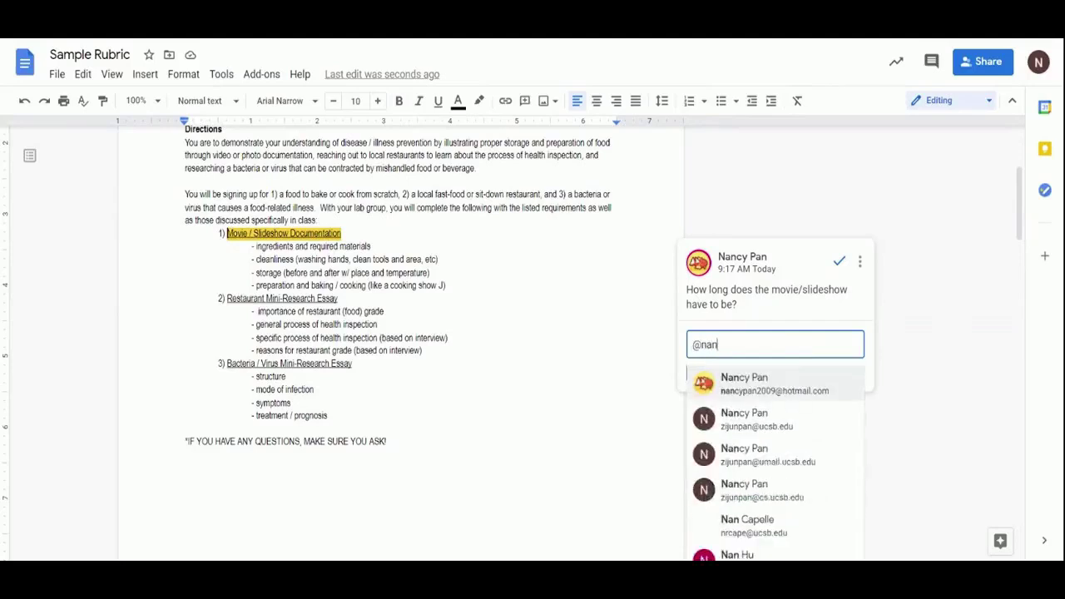
left_click(780, 385)
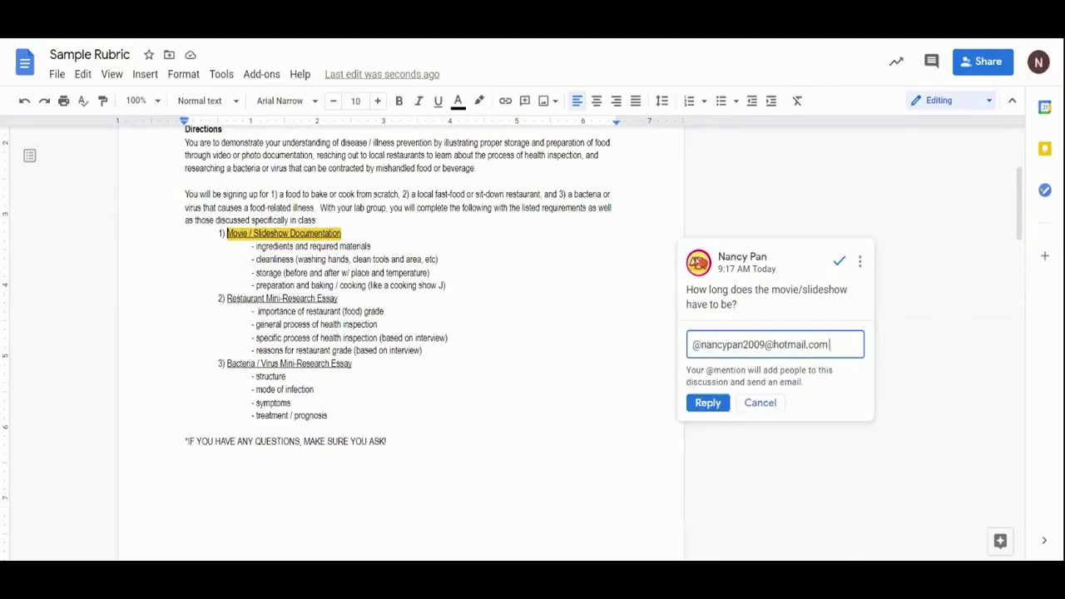
type("It only needs to be 10 minutes!")
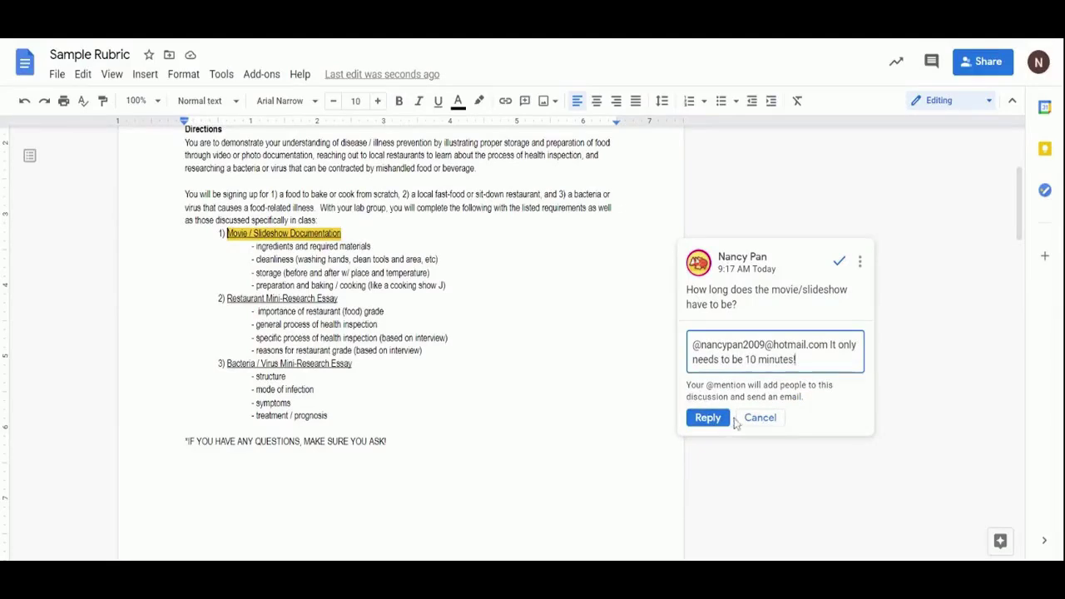
left_click(720, 419)
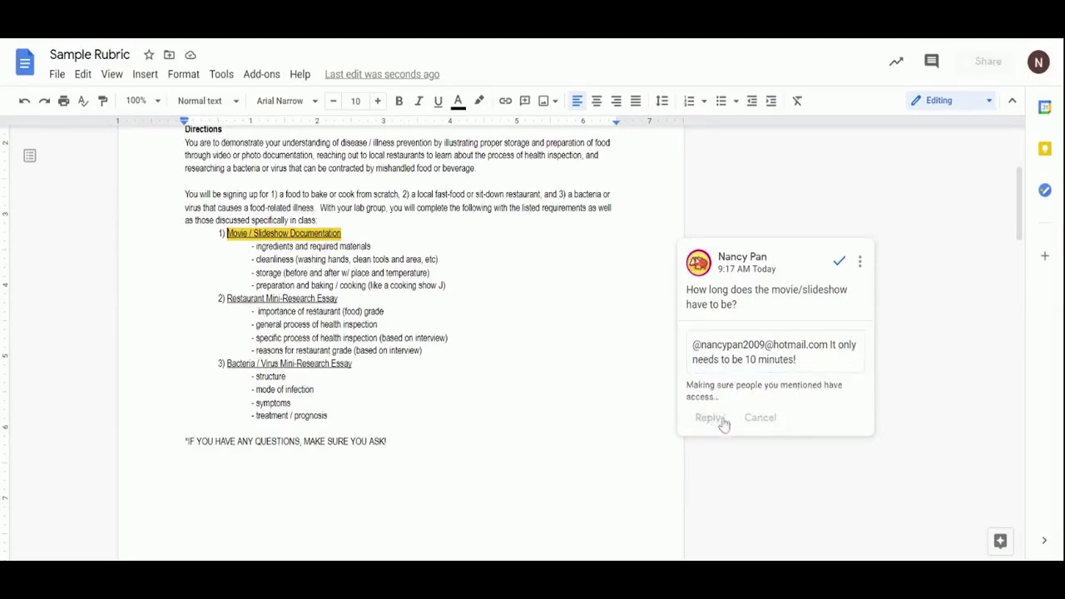
scroll(930, 363, "up", 4)
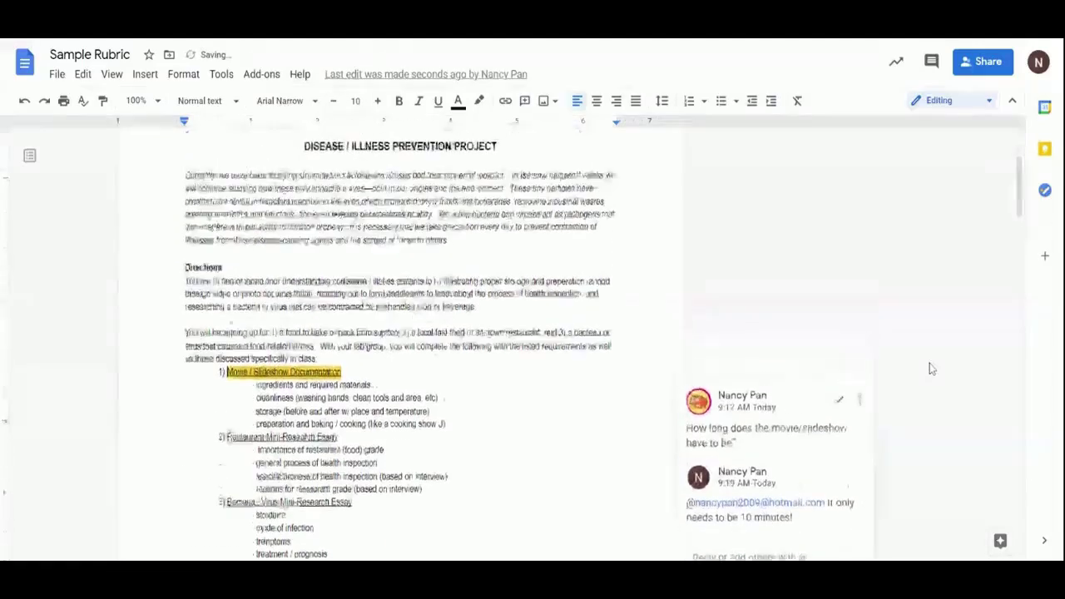
triple_click(558, 220)
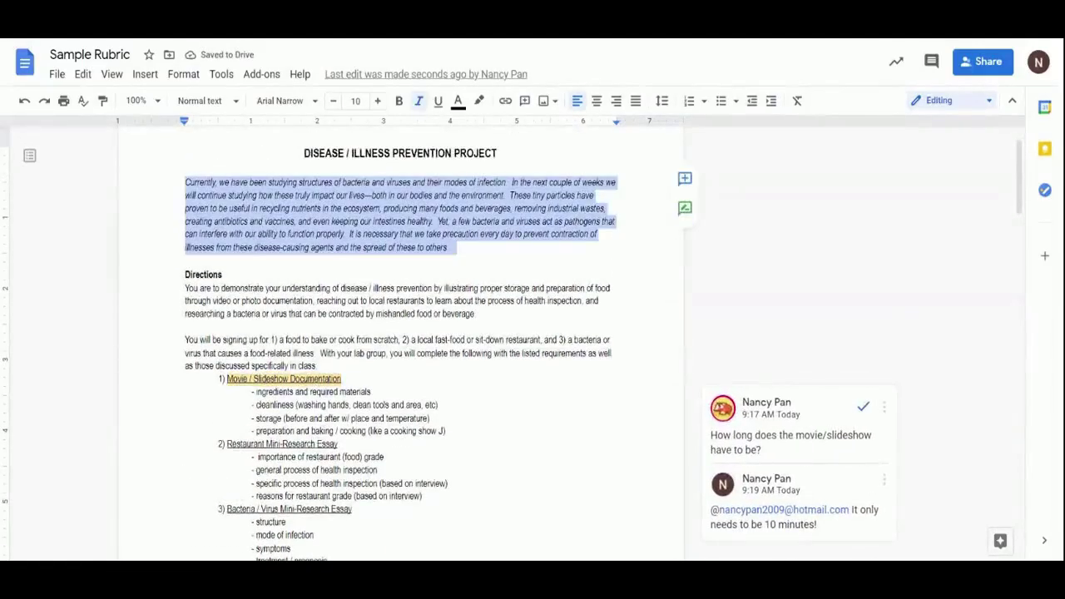
left_click(684, 178)
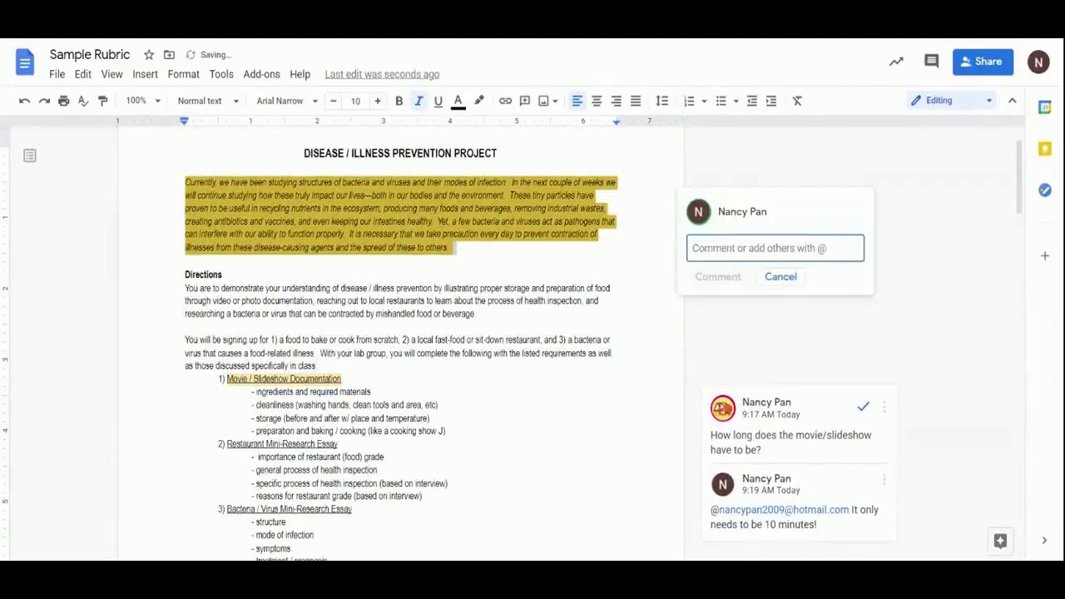
type("Pleas")
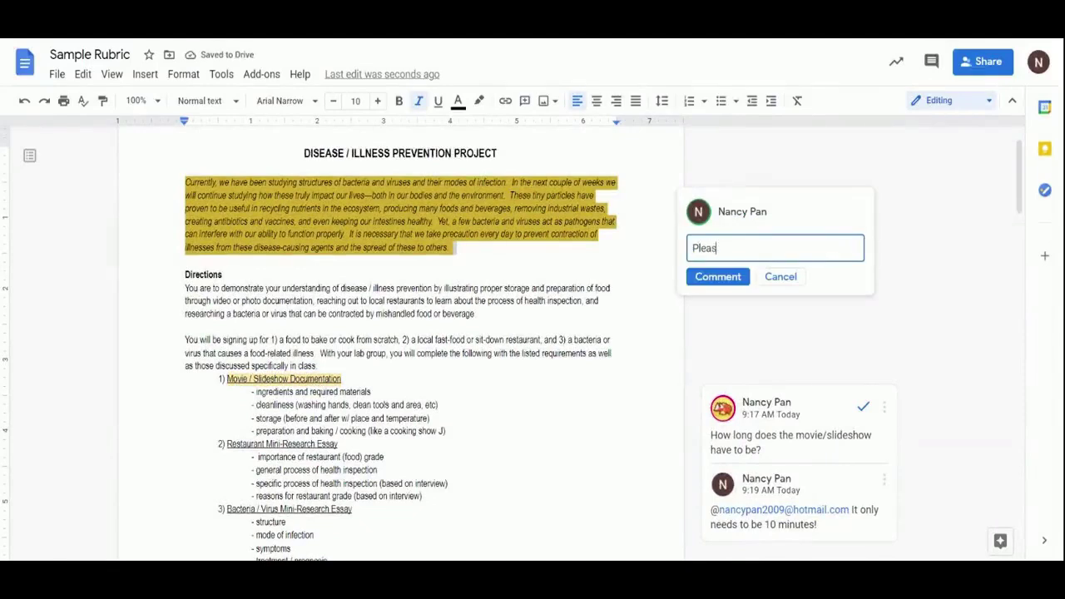
type("d over @na")
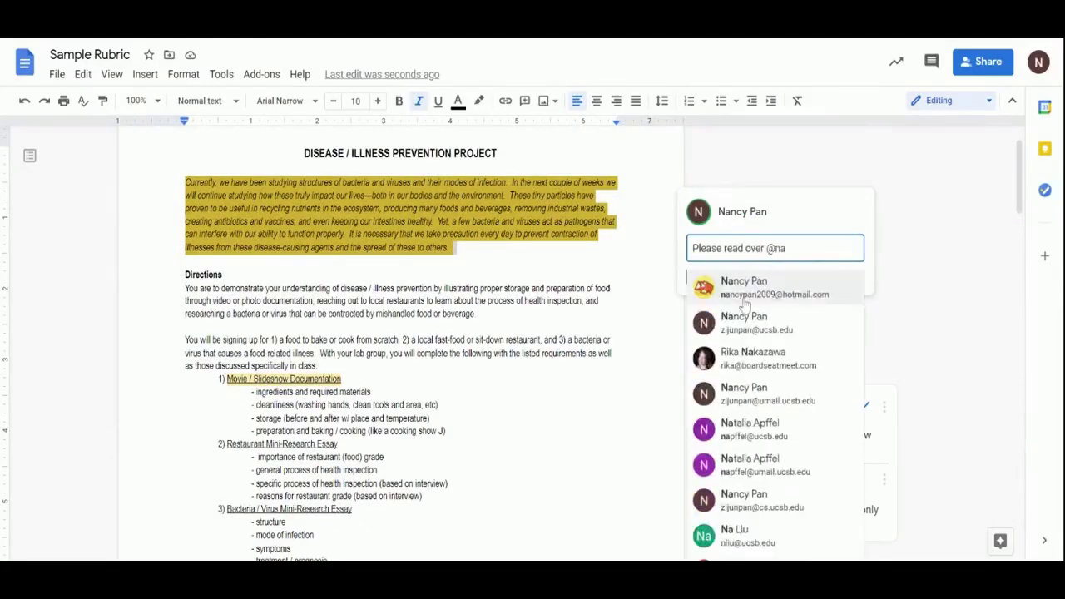
left_click(743, 304)
left_click(746, 294)
left_click(713, 361)
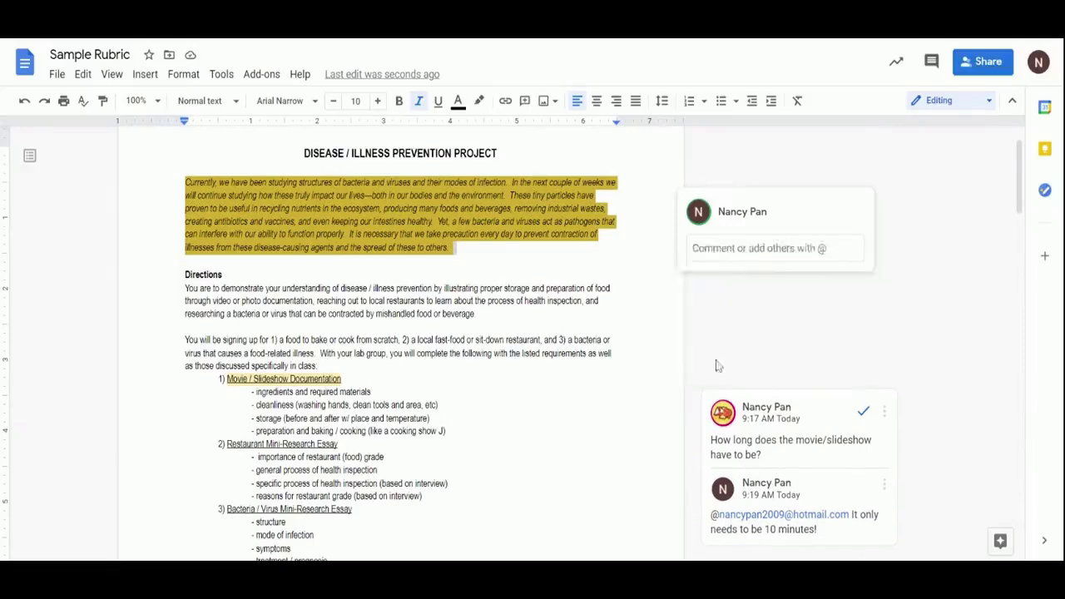